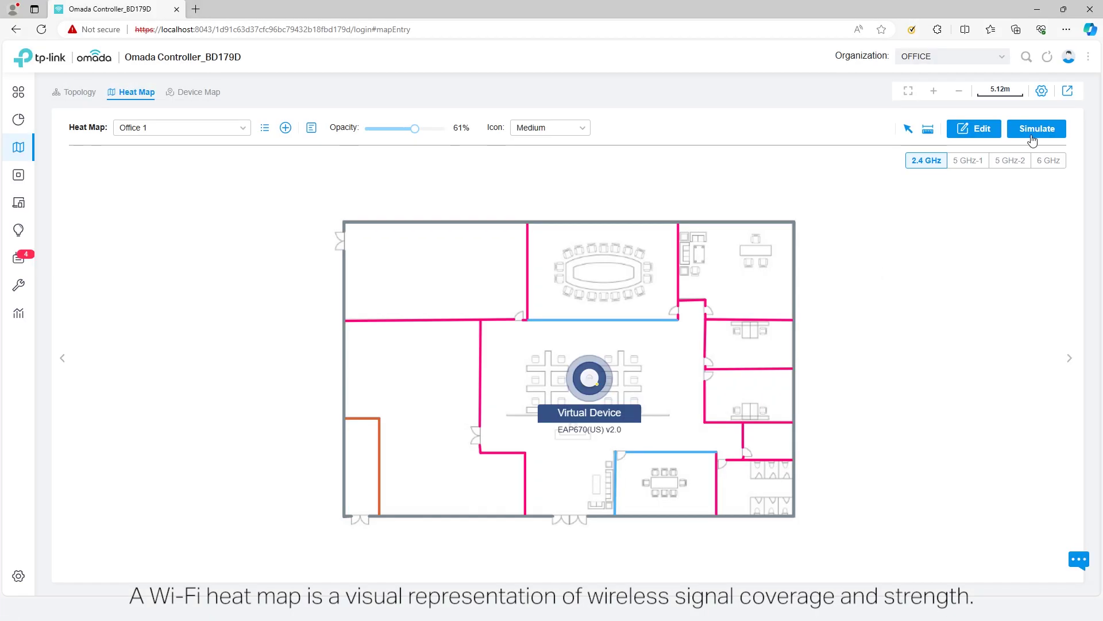
Simulate EAP670 coverage on the Office 1 plan and briefly show signal strength readings.
{"action": "left_click", "coordinate": [1036, 132]}
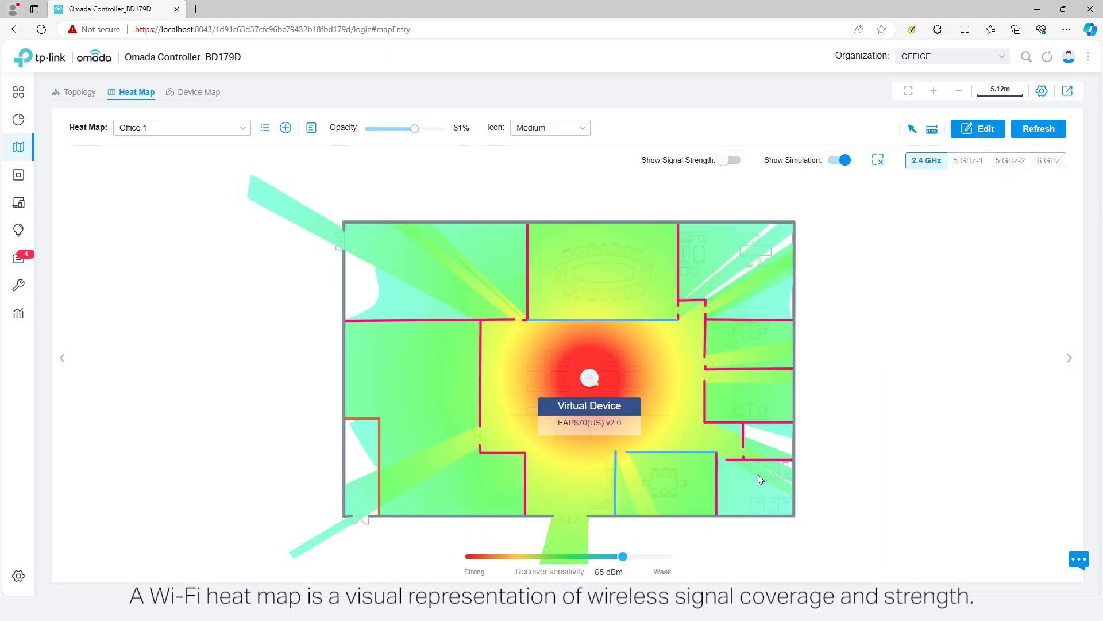
{"action": "left_click", "coordinate": [731, 160]}
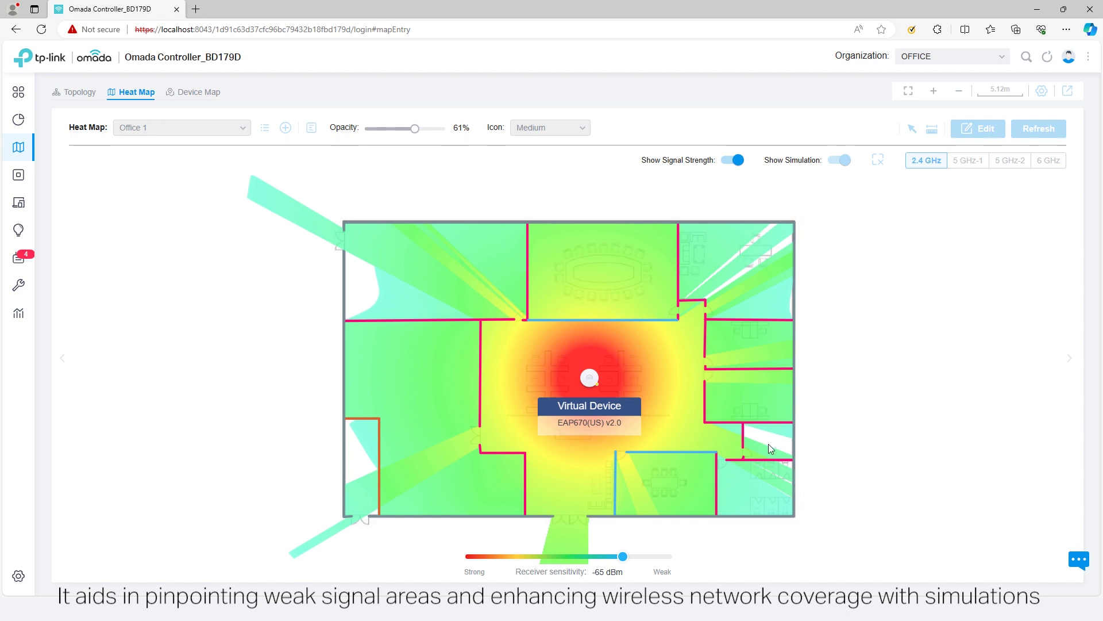
{"action": "mouse_move", "coordinate": [756, 454]}
{"action": "left_click", "coordinate": [729, 160]}
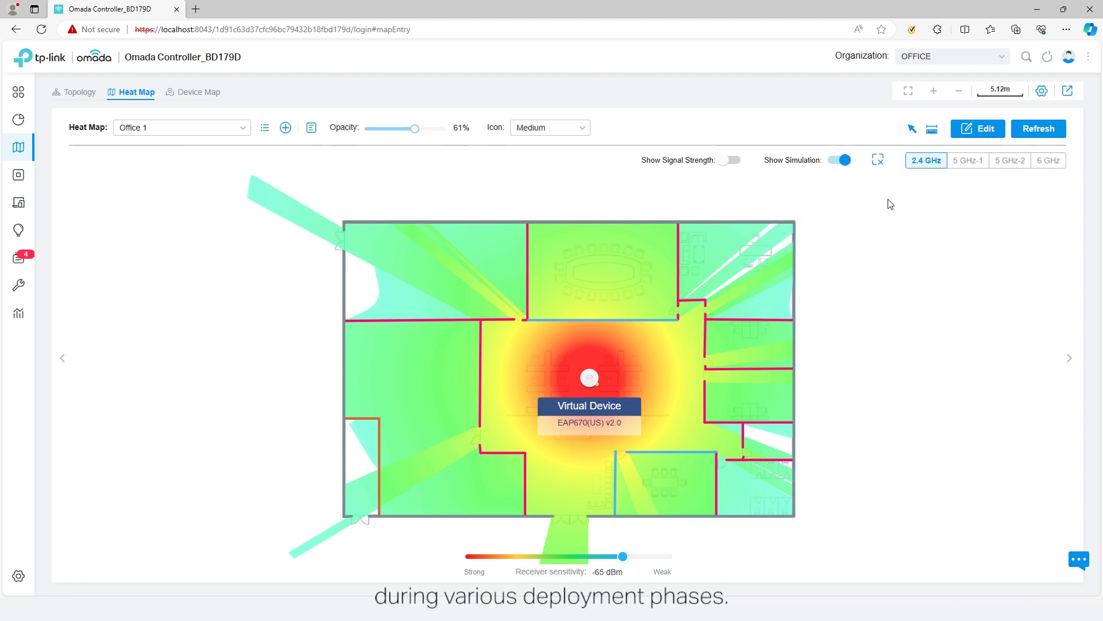
Switch to the 5 GHz-1 band, re-simulate, and toggle signal strength readings on and off.
{"action": "left_click", "coordinate": [952, 168]}
{"action": "left_click", "coordinate": [1041, 130]}
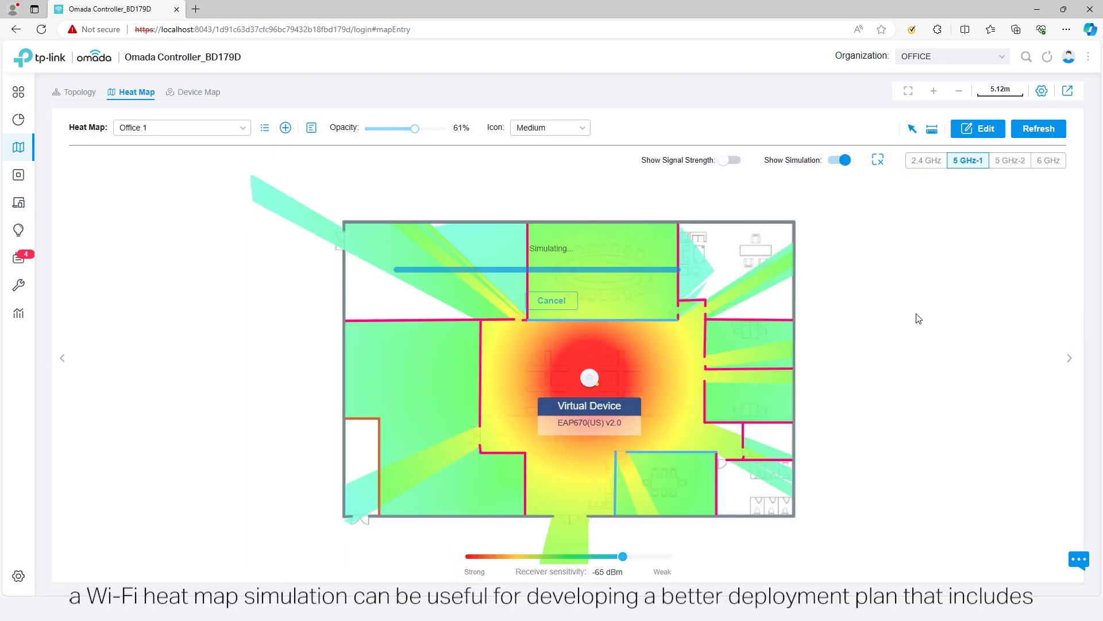
{"action": "left_click", "coordinate": [732, 161]}
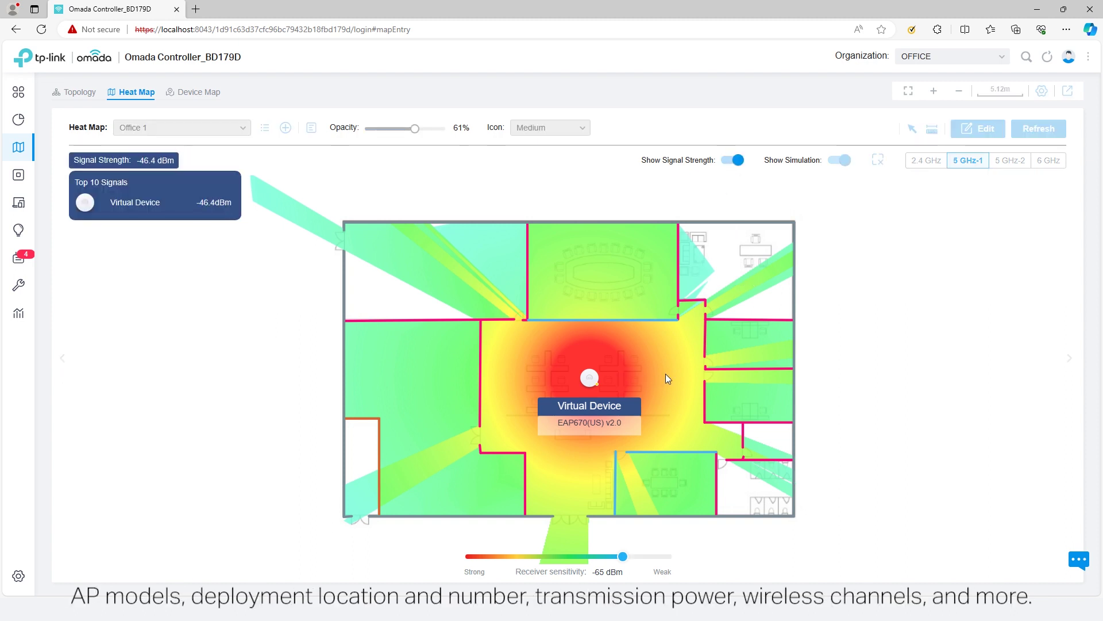
{"action": "left_click", "coordinate": [734, 161]}
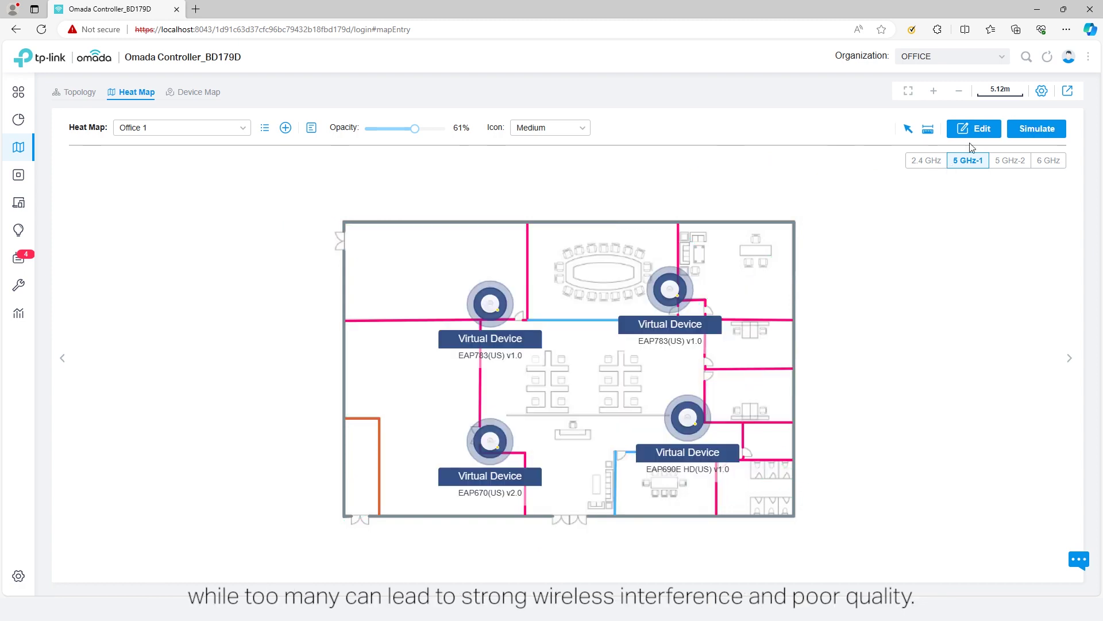
Refresh the heat map simulation for the four-AP office layout.
{"action": "left_click", "coordinate": [1037, 128]}
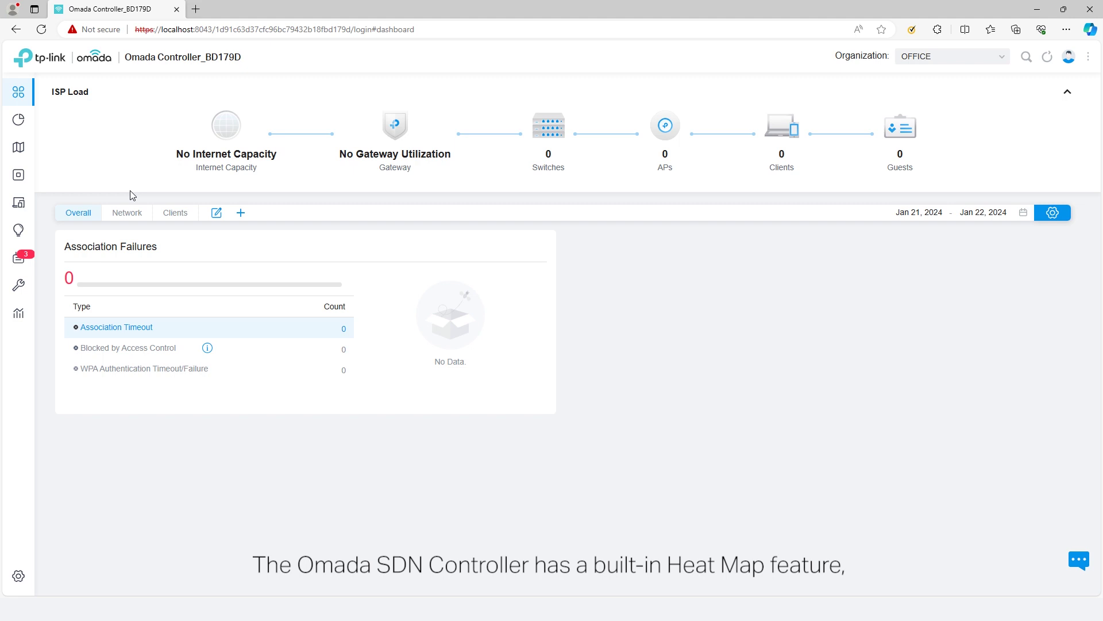
Go to Map's Heat Map tab to display the Default floor plan on 2.4 GHz.
{"action": "mouse_move", "coordinate": [37, 172]}
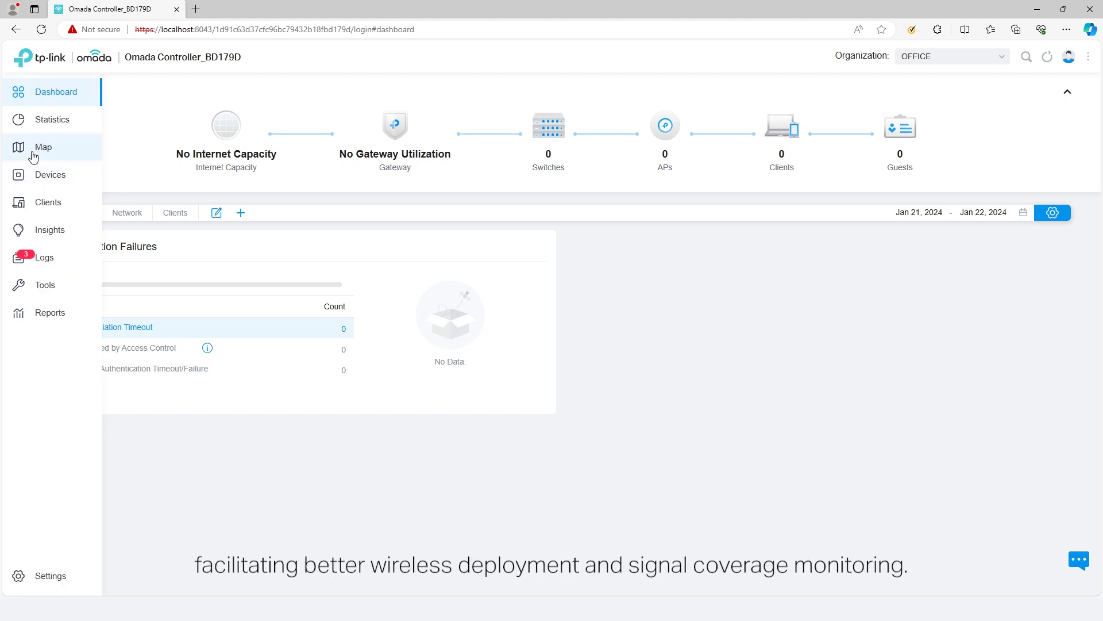
{"action": "left_click", "coordinate": [33, 153]}
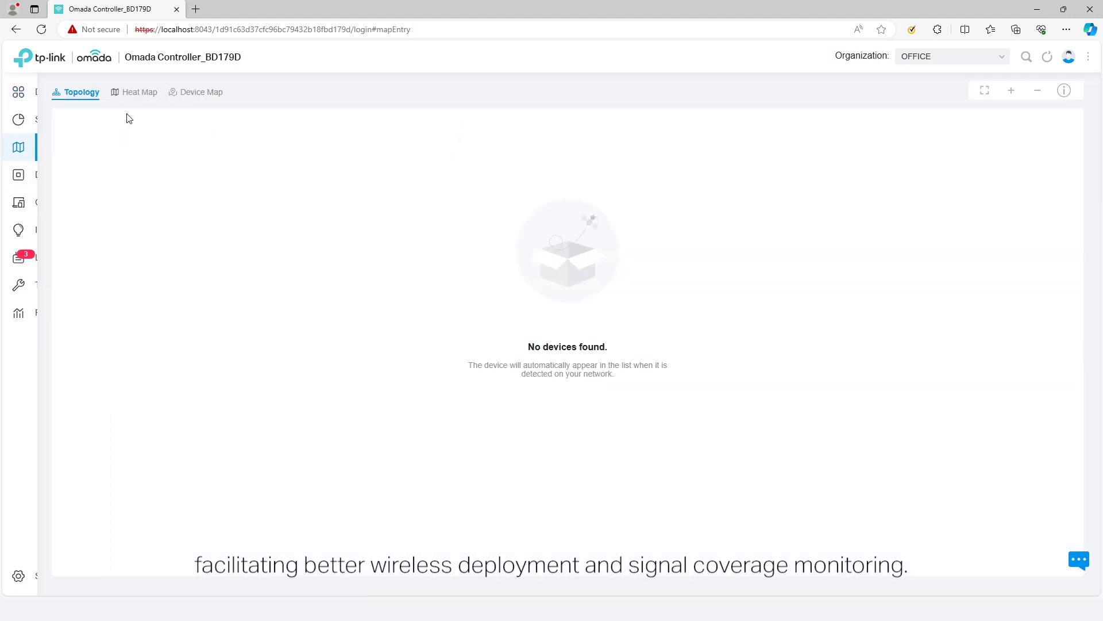
{"action": "left_click", "coordinate": [131, 99]}
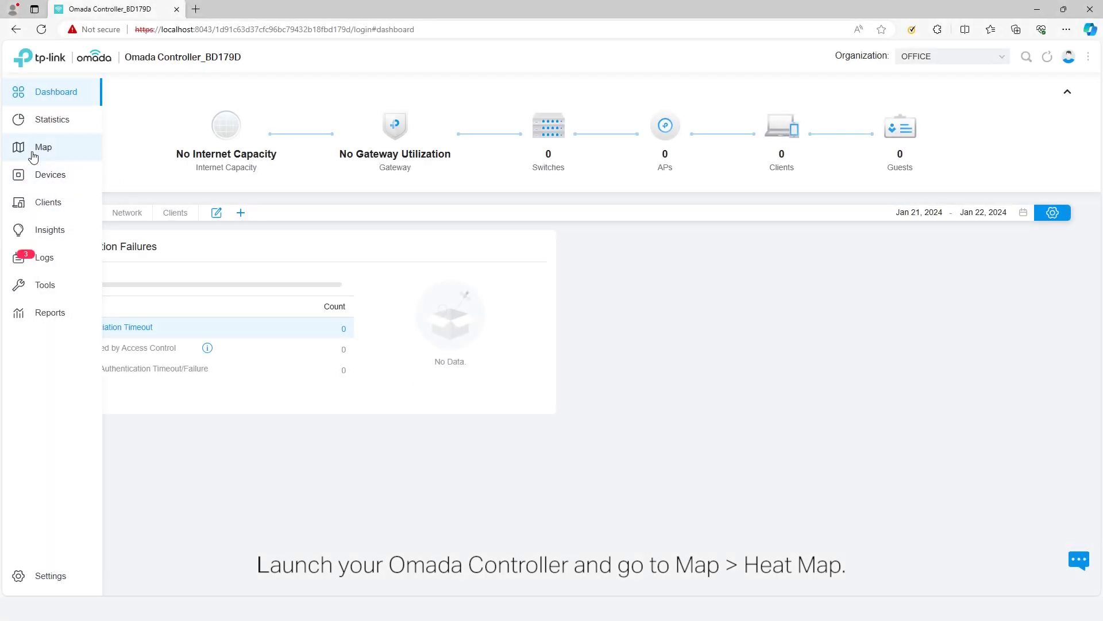
{"action": "left_click", "coordinate": [33, 154]}
{"action": "left_click", "coordinate": [131, 95]}
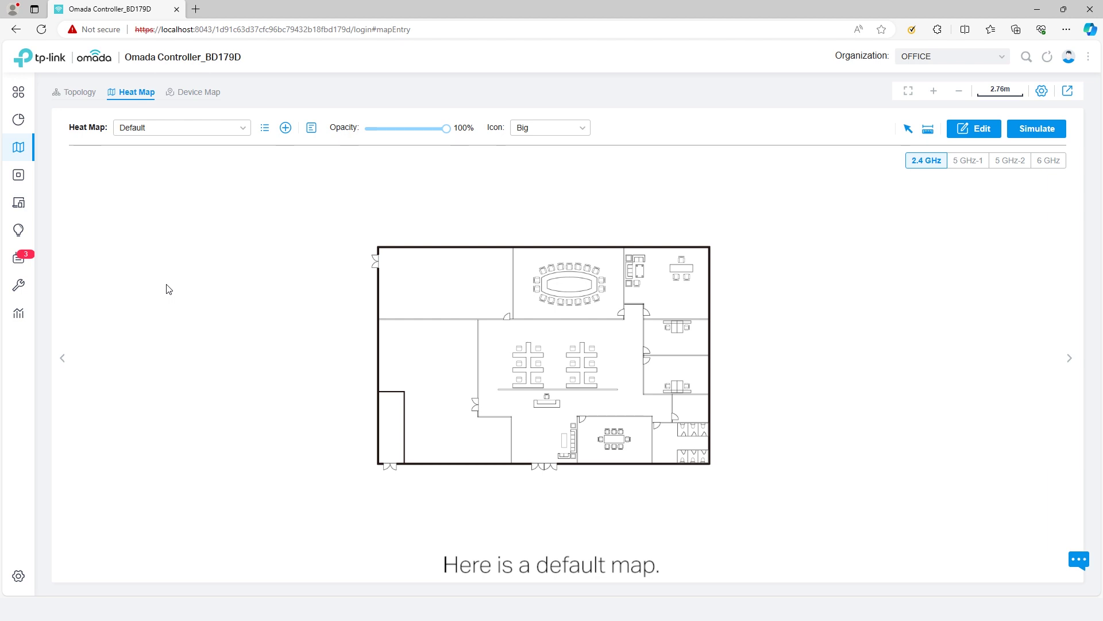
Create the Office 1 map from Office Map.jpg as an Indoors Open-Plan Space.
{"action": "left_click", "coordinate": [286, 128]}
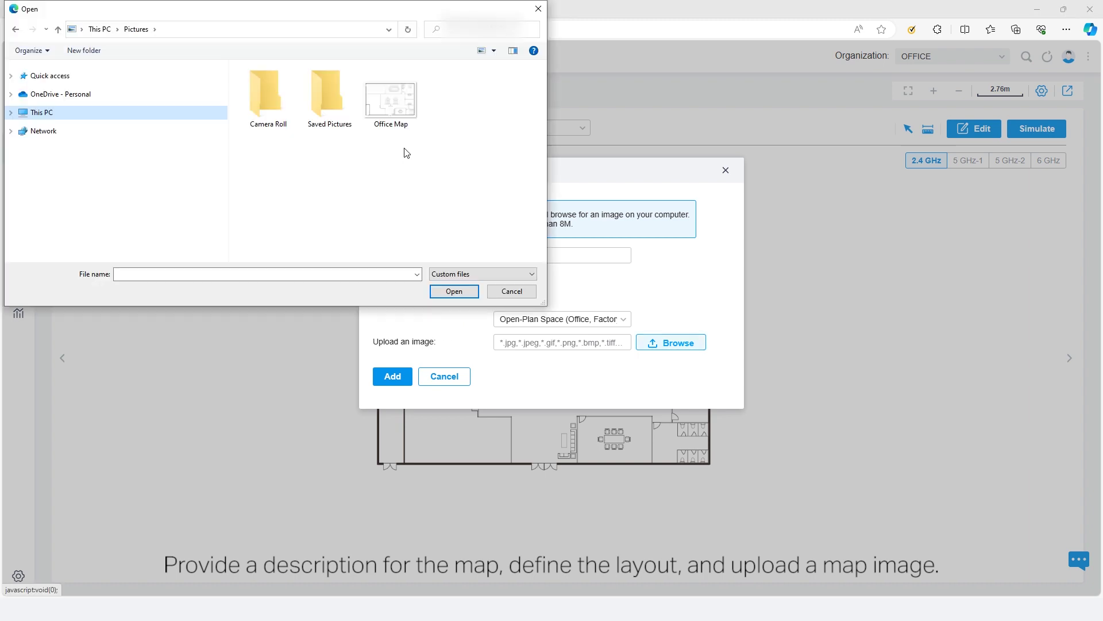
{"action": "left_click", "coordinate": [400, 123]}
{"action": "left_click", "coordinate": [454, 291]}
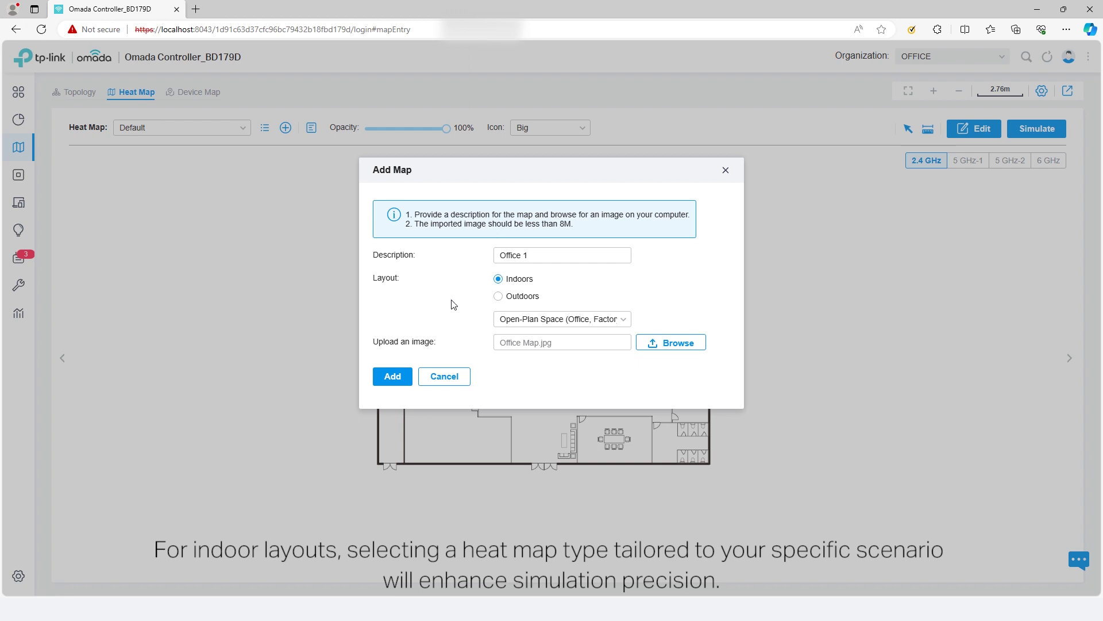
{"action": "left_click", "coordinate": [620, 319]}
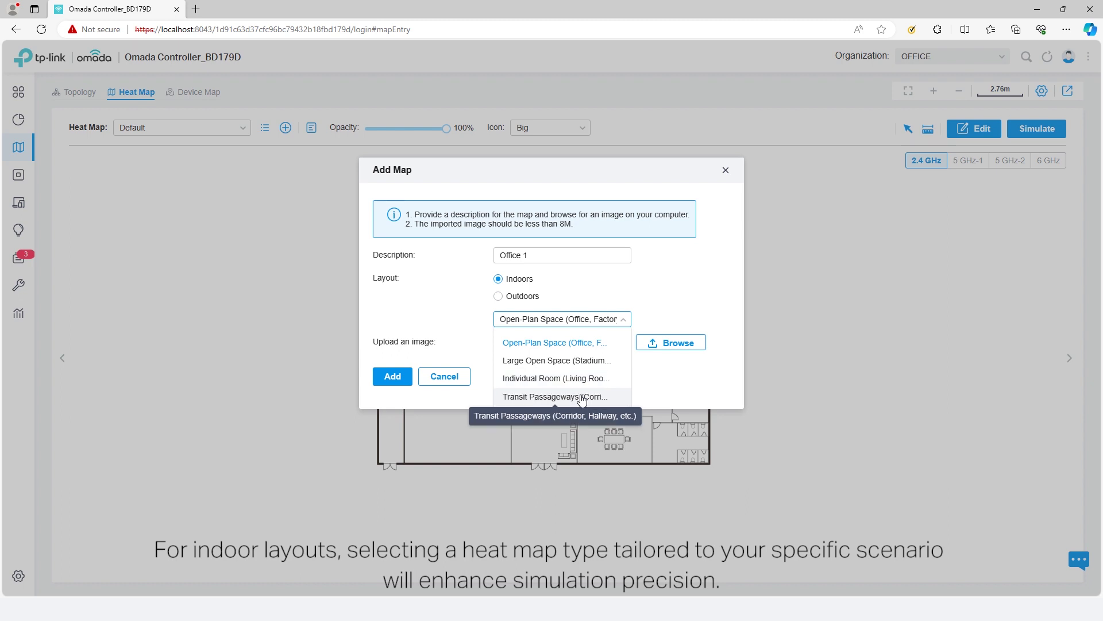
{"action": "left_click", "coordinate": [402, 381]}
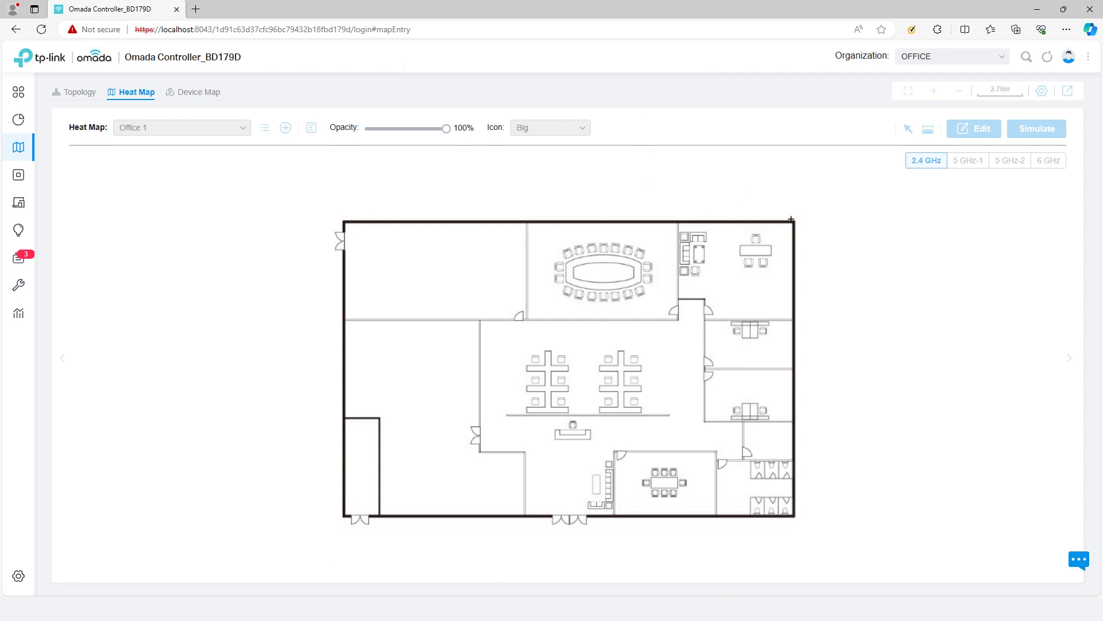
Set an initial 30 m scale line along the right outer wall.
{"action": "left_click_drag", "start_coordinate": [792, 273], "coordinate": [795, 517]}
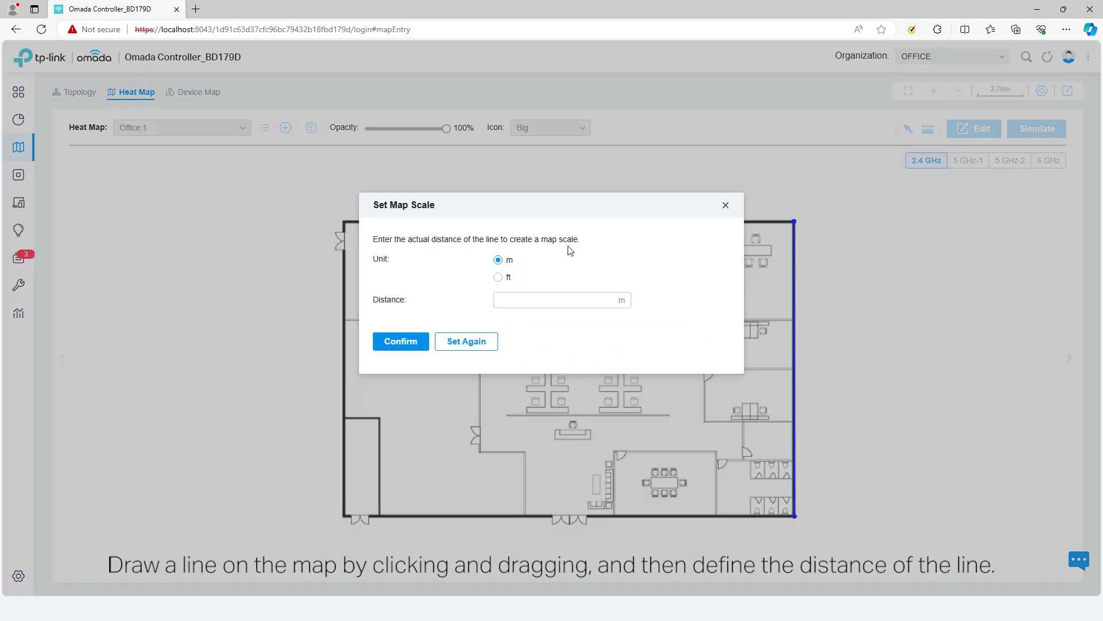
{"action": "left_click", "coordinate": [516, 299]}
{"action": "type", "text": "30"}
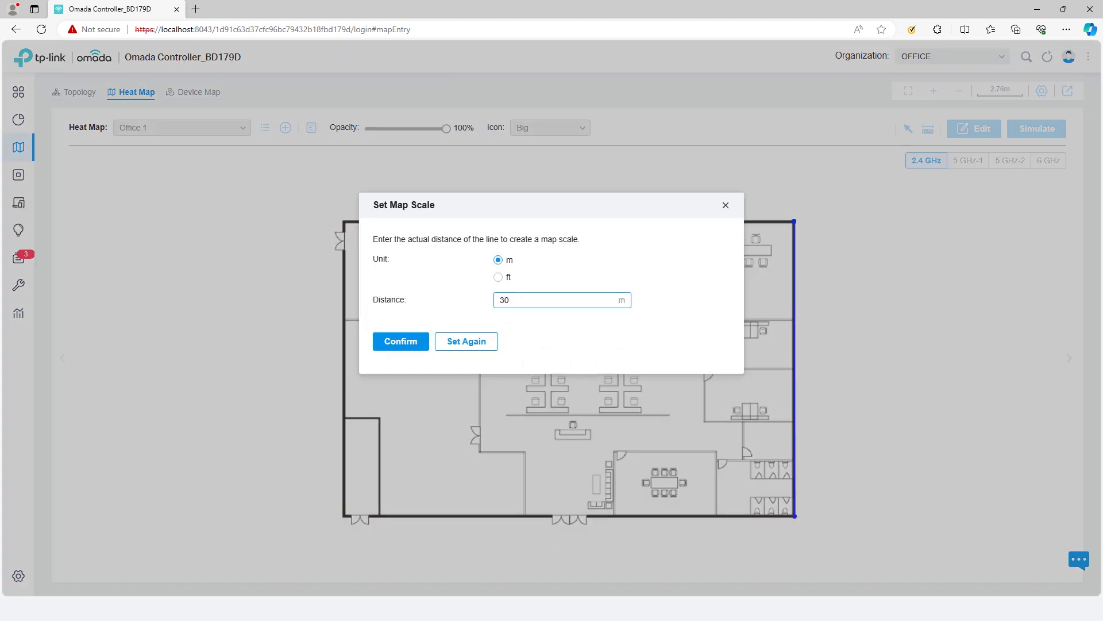
{"action": "left_click", "coordinate": [404, 341]}
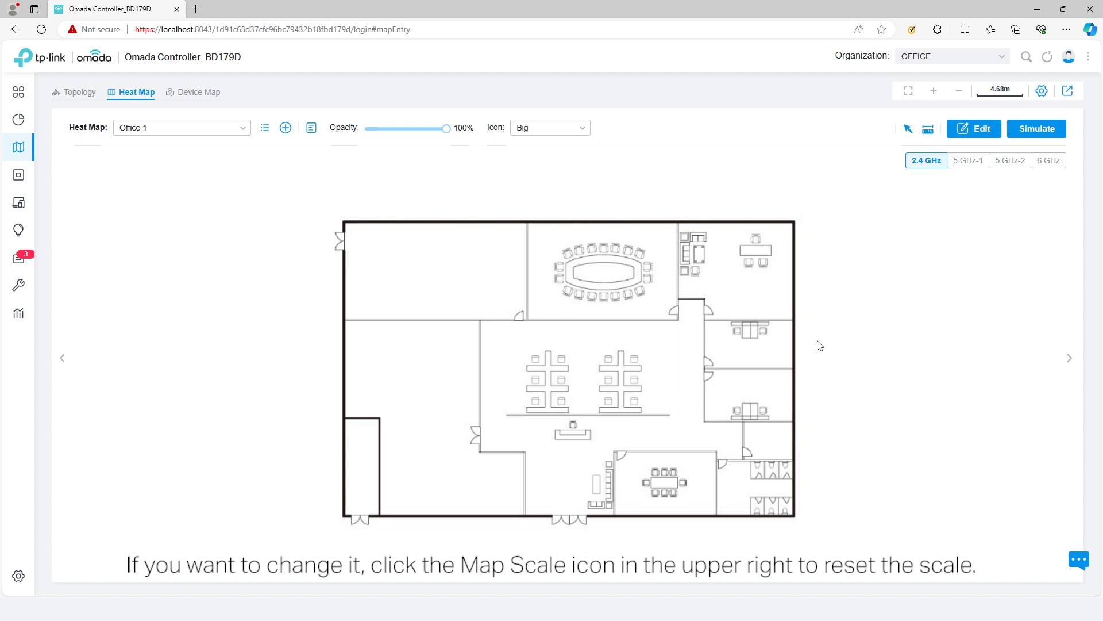
Reset the map scale with a 50 m line along the top outer wall.
{"action": "left_click", "coordinate": [1004, 93]}
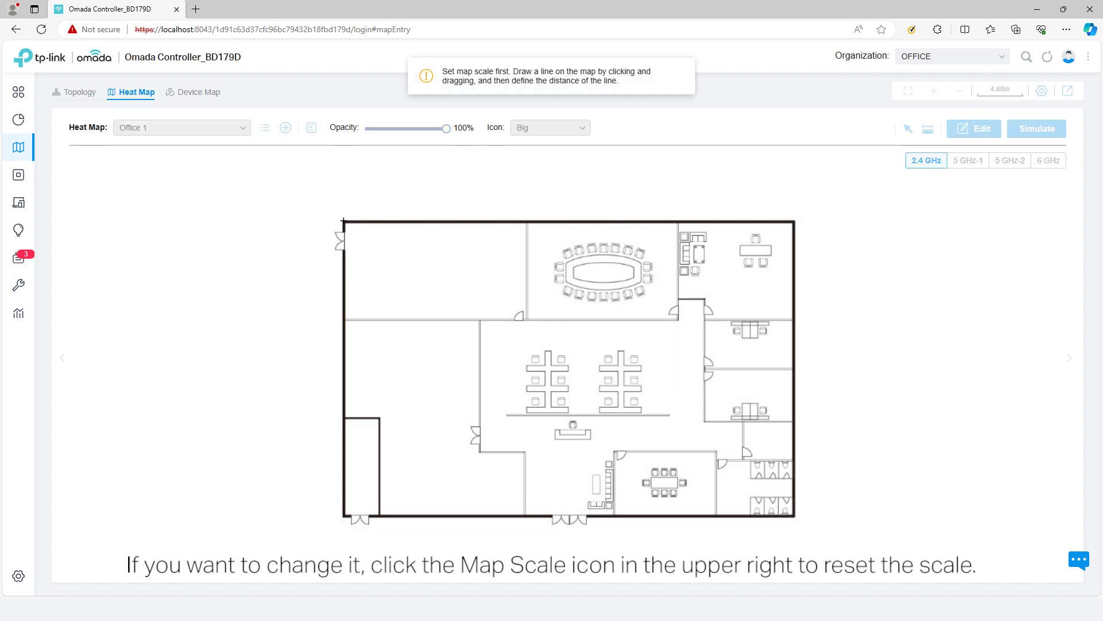
{"action": "left_click_drag", "start_coordinate": [343, 221], "coordinate": [793, 220]}
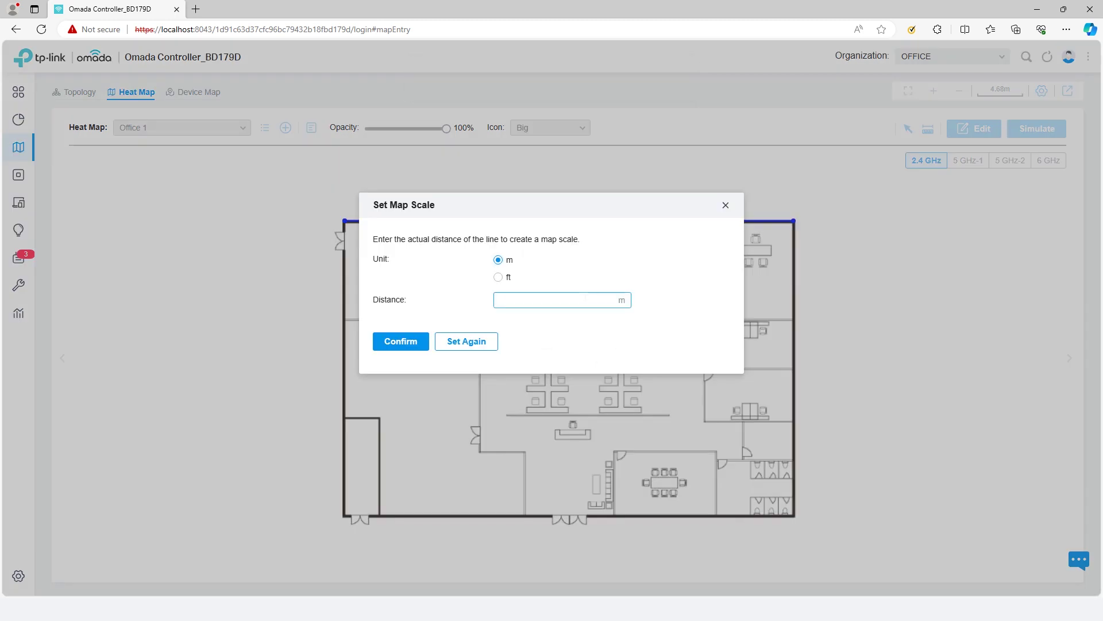
{"action": "left_click", "coordinate": [418, 345]}
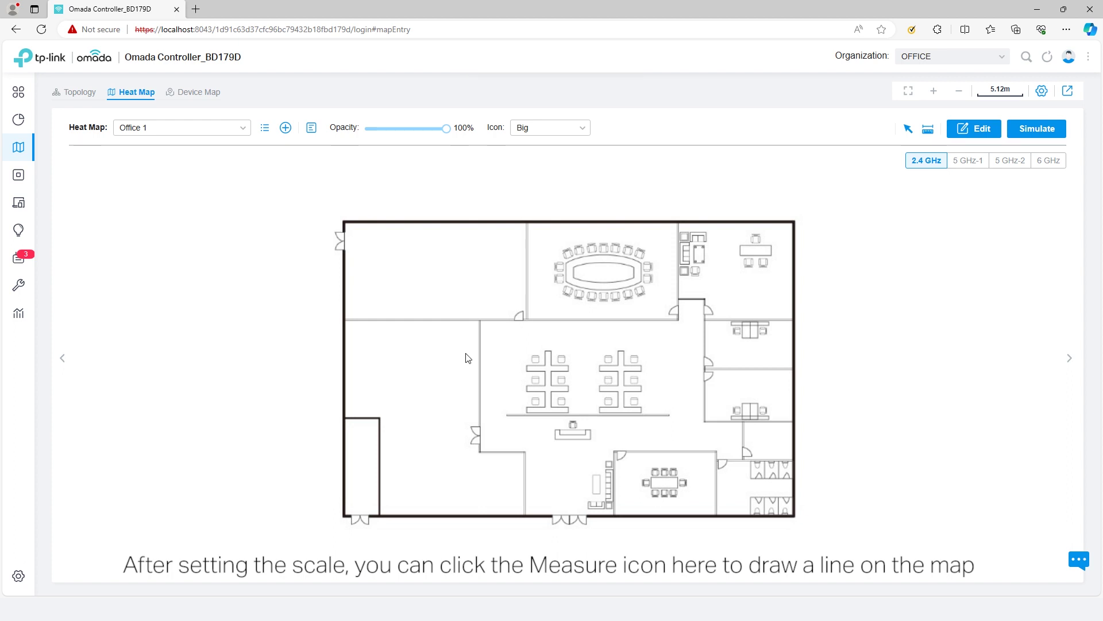
Measure the right outer wall and the wall beneath the top-left room.
{"action": "left_click", "coordinate": [928, 131]}
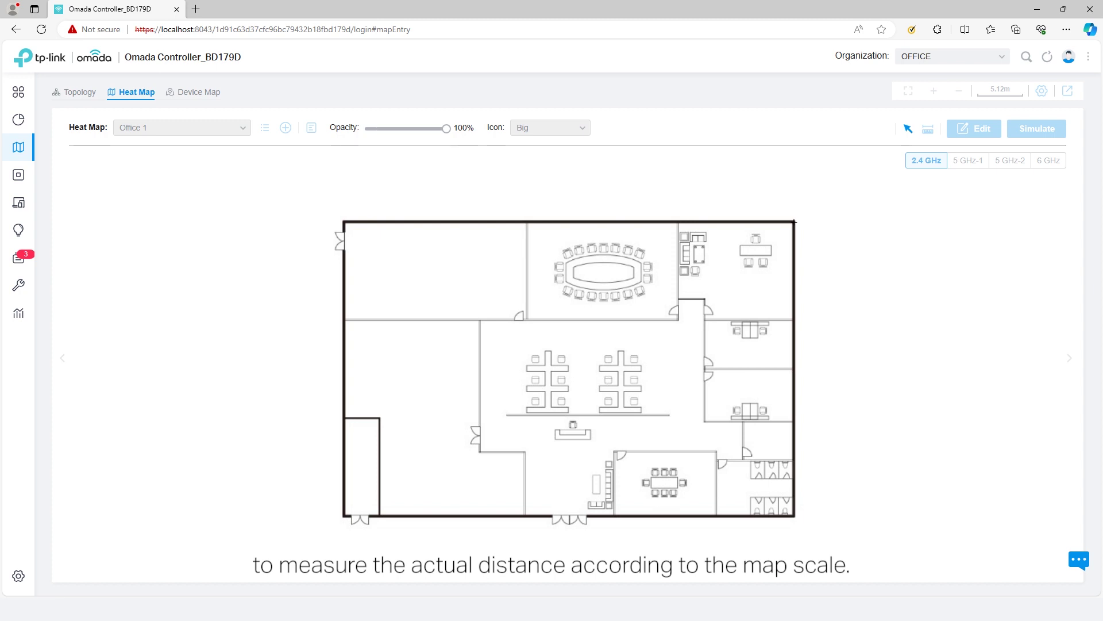
{"action": "left_click_drag", "start_coordinate": [795, 221], "coordinate": [795, 517]}
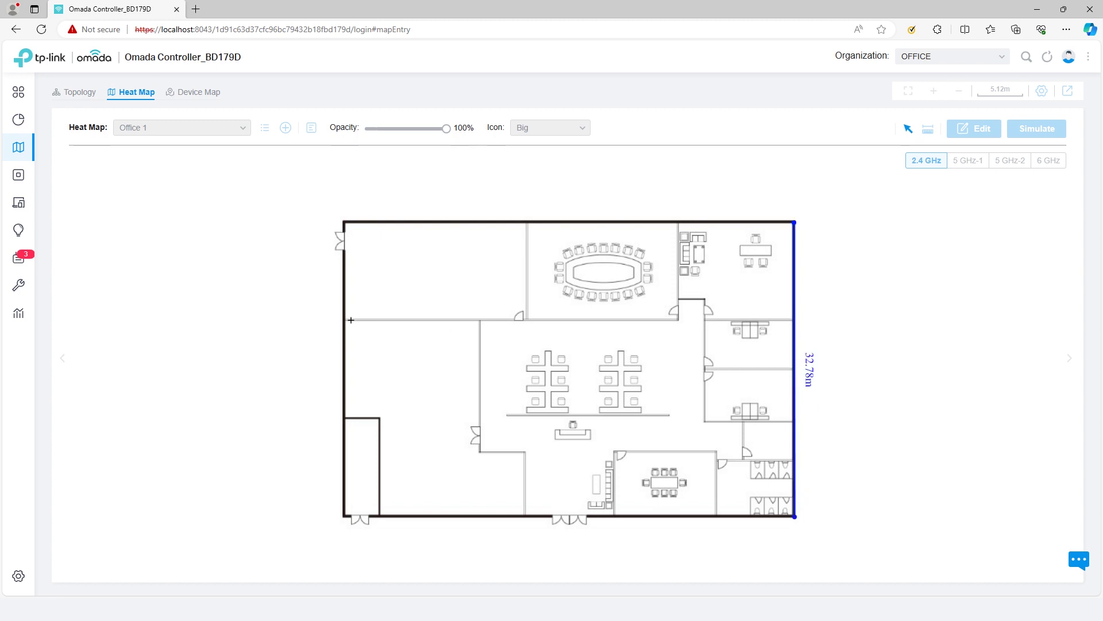
{"action": "left_click_drag", "start_coordinate": [346, 319], "coordinate": [527, 320]}
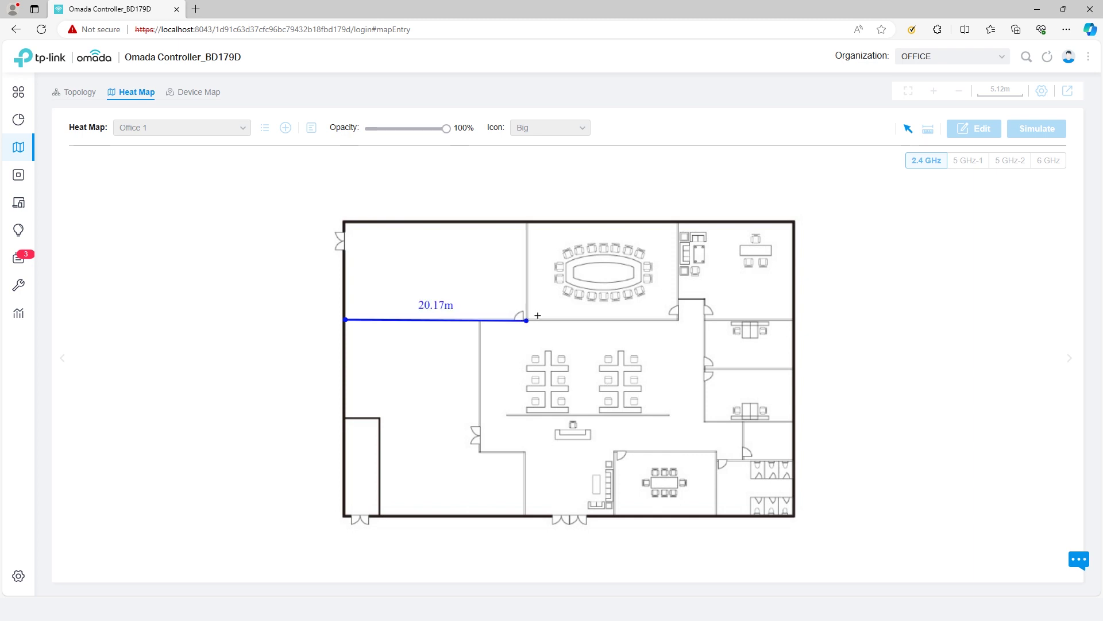
{"action": "left_click", "coordinate": [908, 129]}
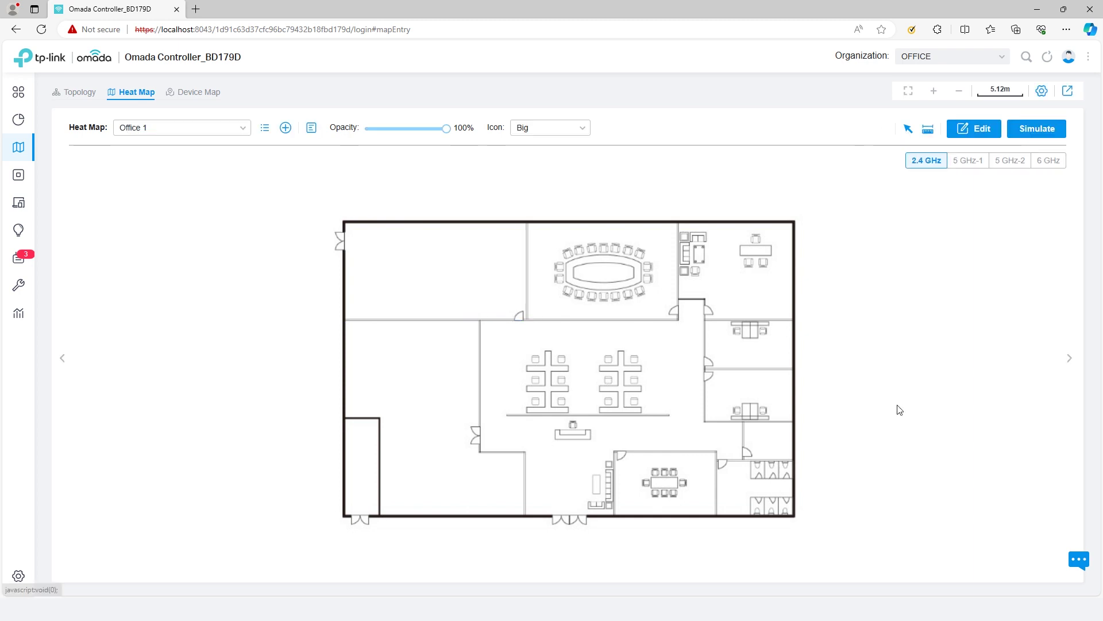
Fit the floor plan to the page and pan it into position.
{"action": "left_click", "coordinate": [934, 92]}
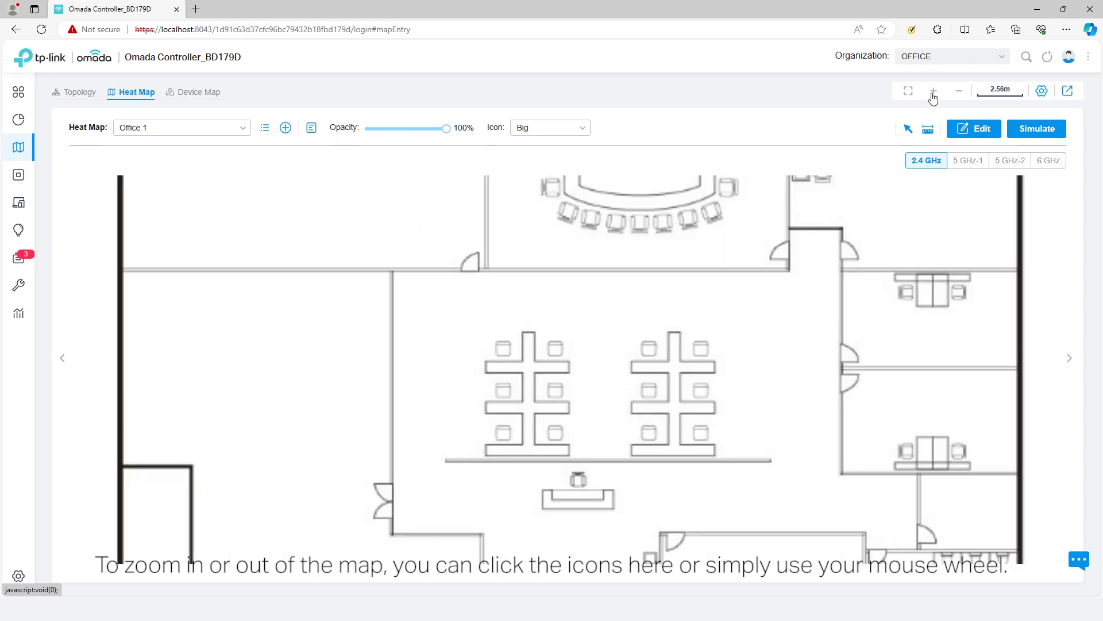
{"action": "left_click", "coordinate": [934, 93]}
{"action": "left_click", "coordinate": [959, 90]}
{"action": "left_click", "coordinate": [958, 91]}
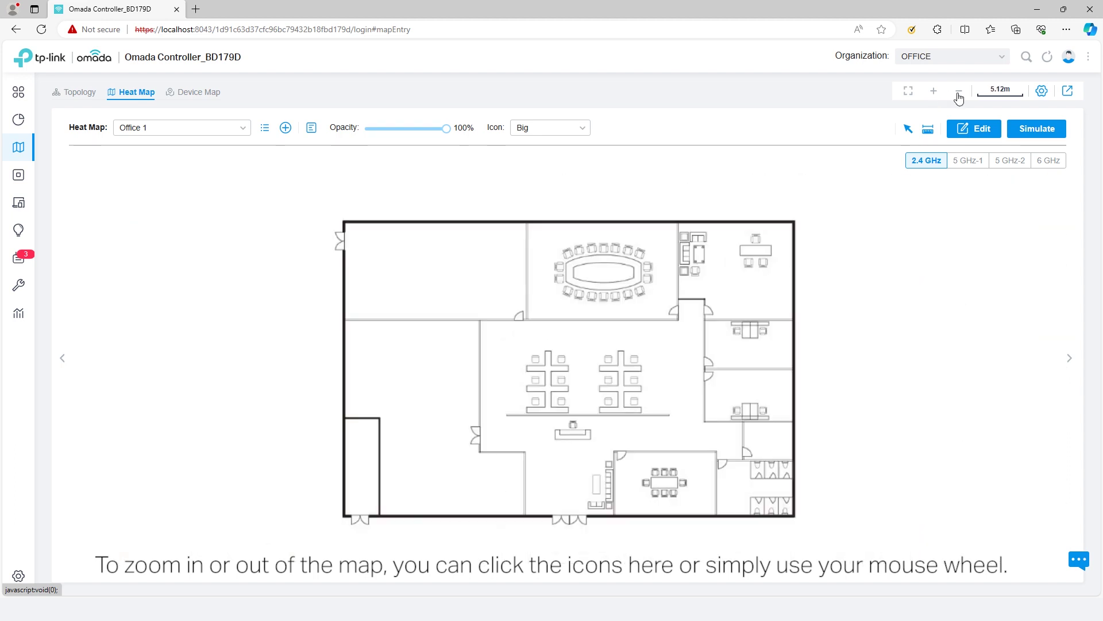
{"action": "scroll", "coordinate": [722, 322], "scroll_direction": "up", "scroll_amount": 1}
{"action": "scroll", "coordinate": [310, 333], "scroll_direction": "down", "scroll_amount": 2}
{"action": "scroll", "coordinate": [310, 333], "scroll_direction": "up", "scroll_amount": 1}
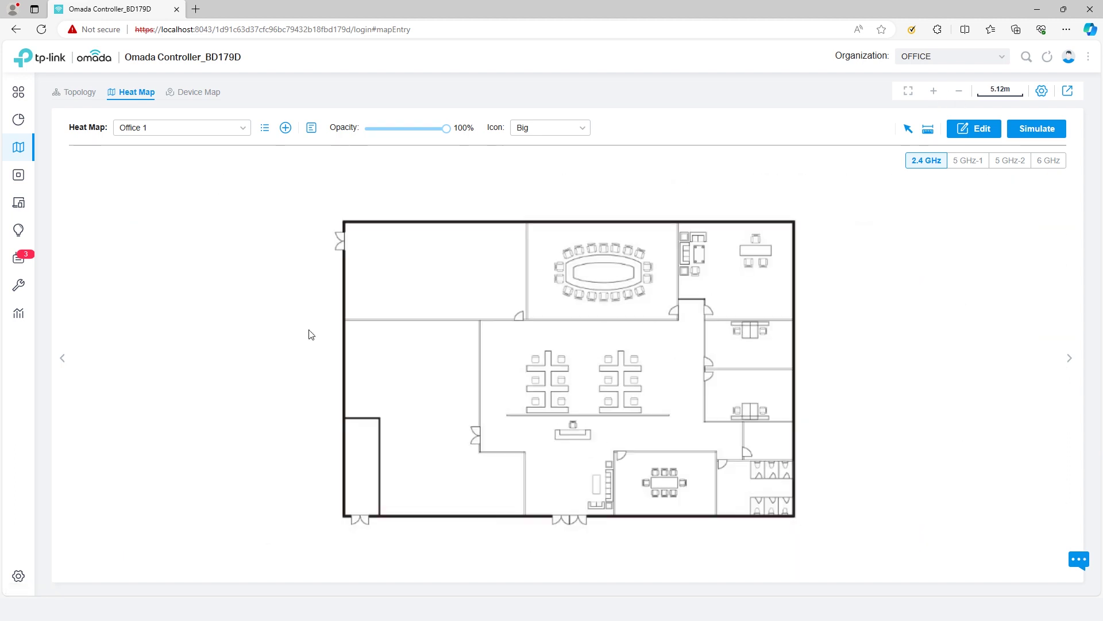
{"action": "scroll", "coordinate": [310, 334], "scroll_direction": "down", "scroll_amount": 1}
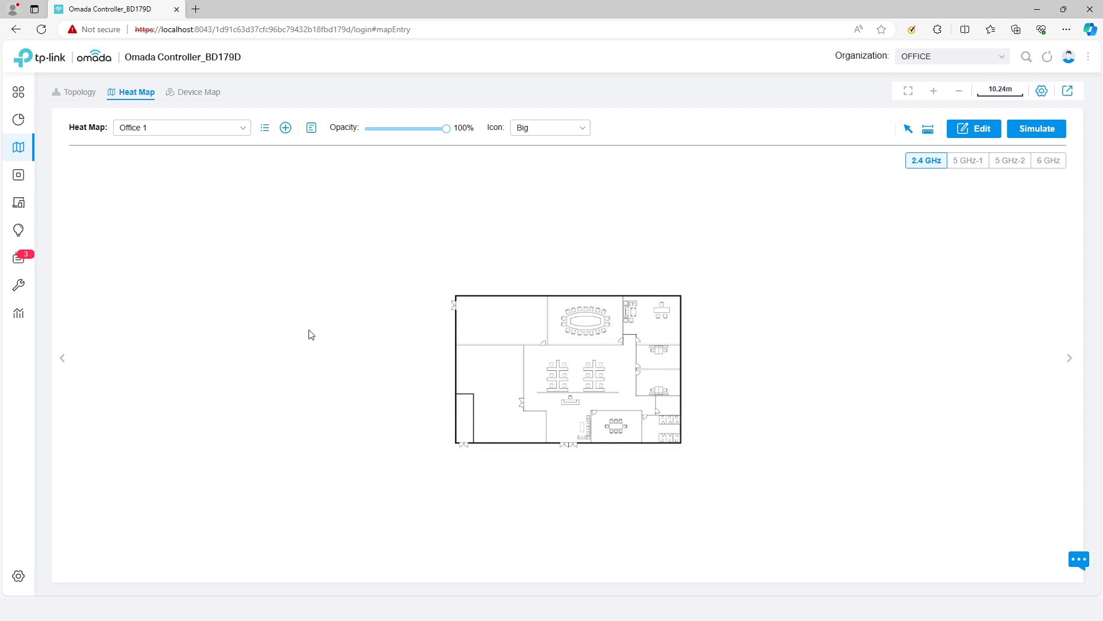
{"action": "left_click", "coordinate": [908, 92]}
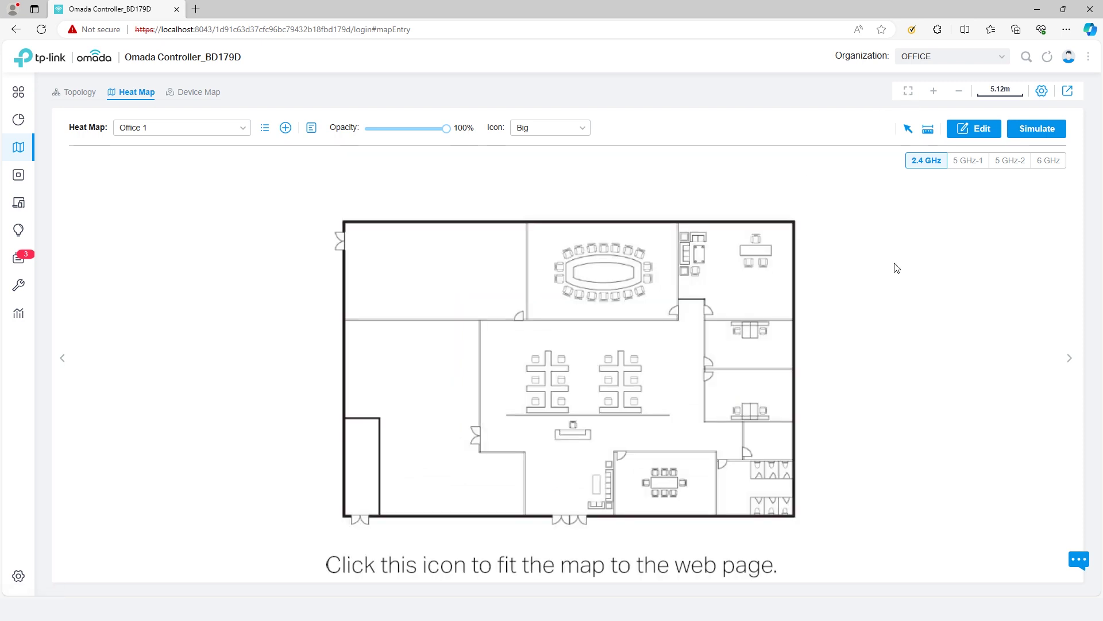
{"action": "left_click_drag", "start_coordinate": [580, 307], "coordinate": [621, 311]}
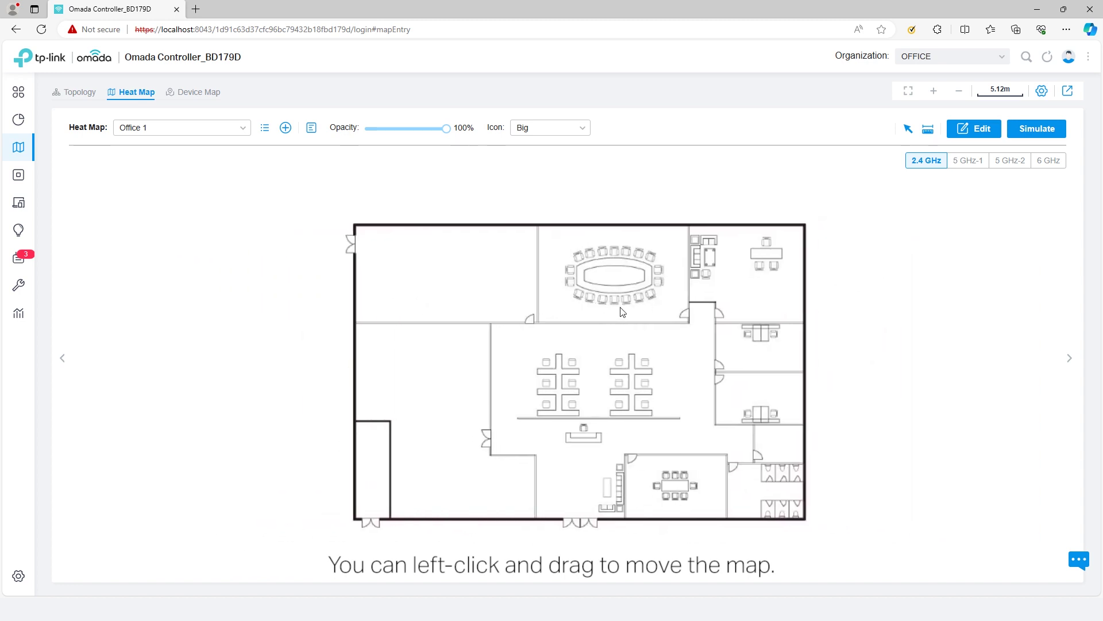
Enable Model and Devices Name under Display Information in the map settings.
{"action": "left_click", "coordinate": [1042, 91]}
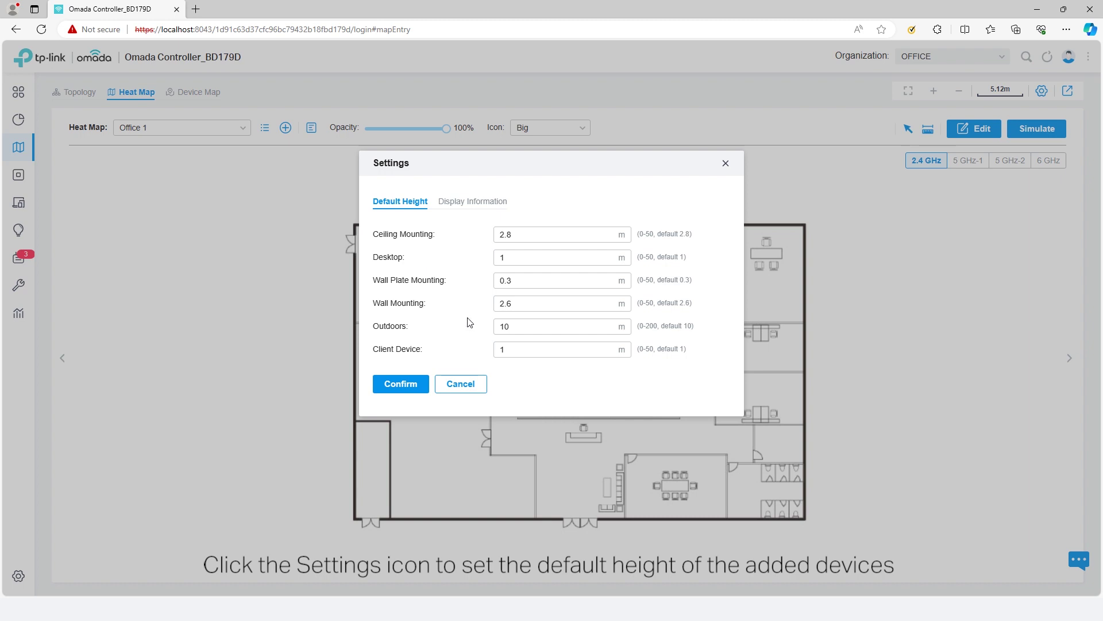
{"action": "left_click", "coordinate": [458, 202]}
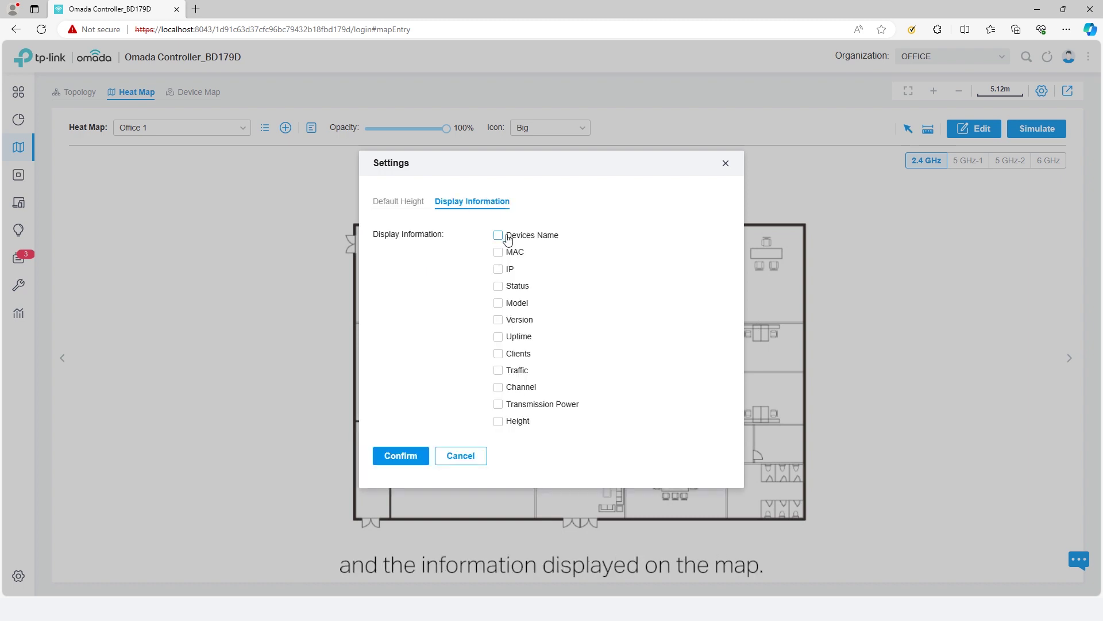
{"action": "left_click", "coordinate": [521, 304]}
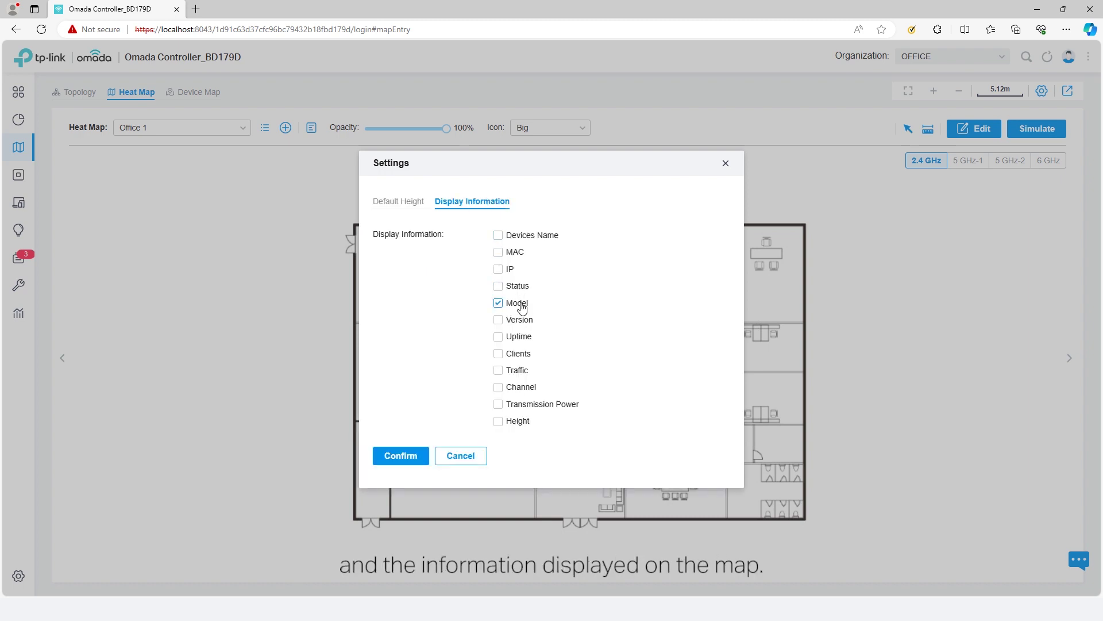
{"action": "left_click", "coordinate": [517, 236]}
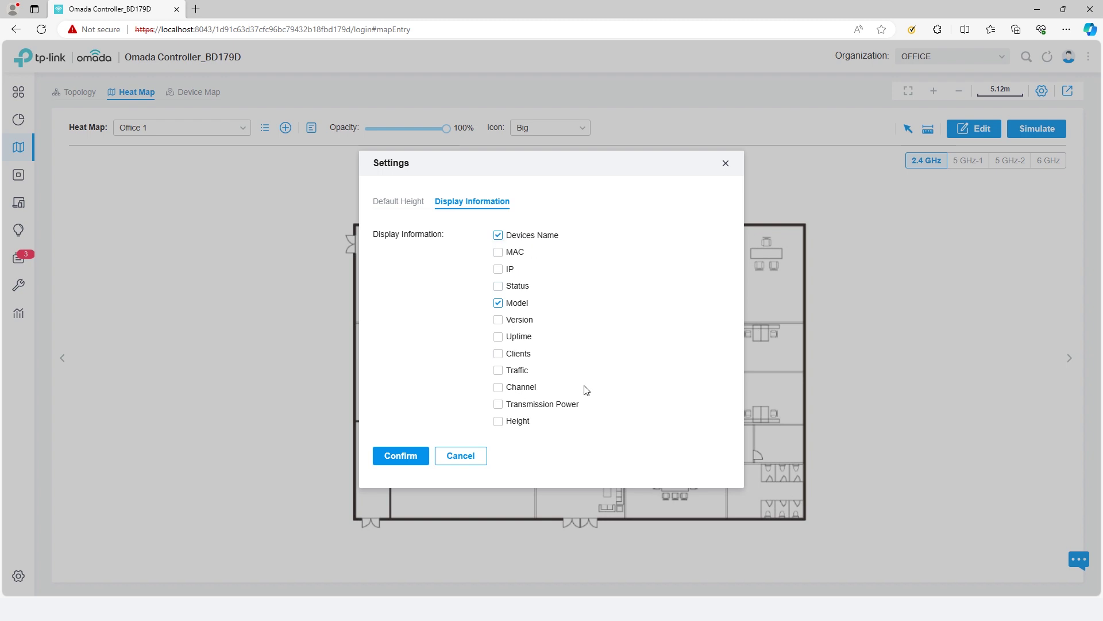
{"action": "left_click", "coordinate": [396, 454]}
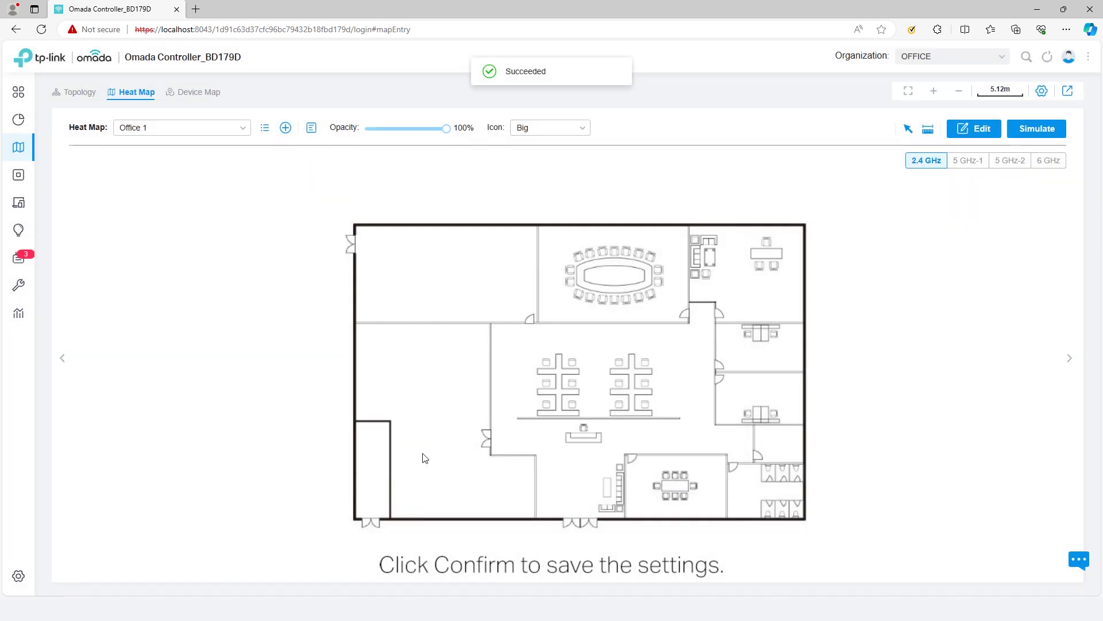
Edit the Office 1 map's details from the map list and apply them.
{"action": "left_click", "coordinate": [264, 131]}
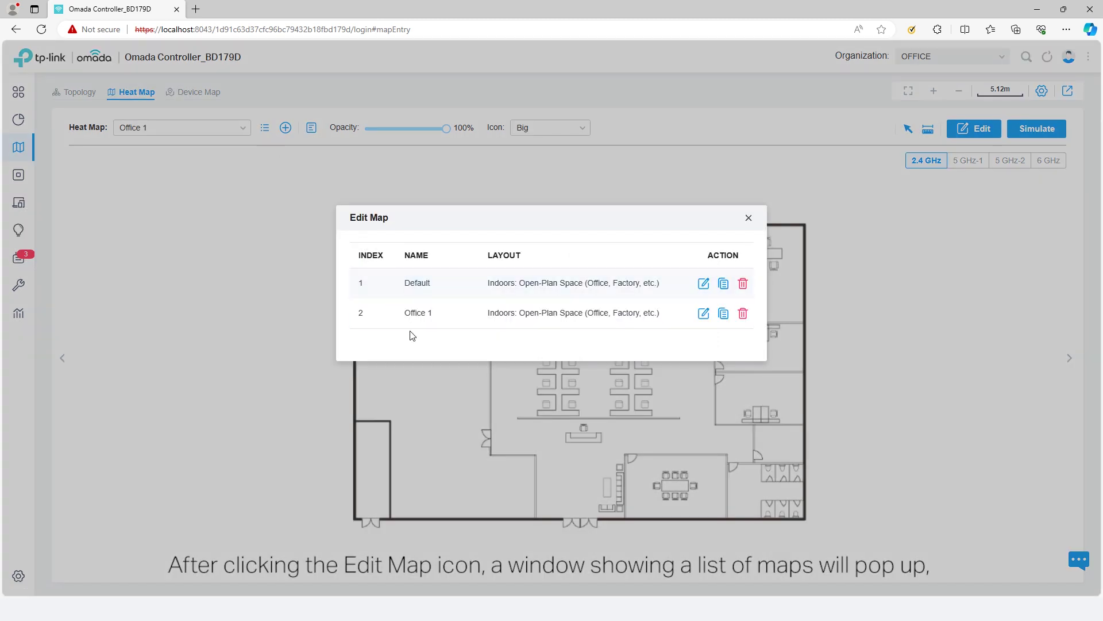
{"action": "left_click", "coordinate": [703, 313]}
{"action": "left_click", "coordinate": [396, 368]}
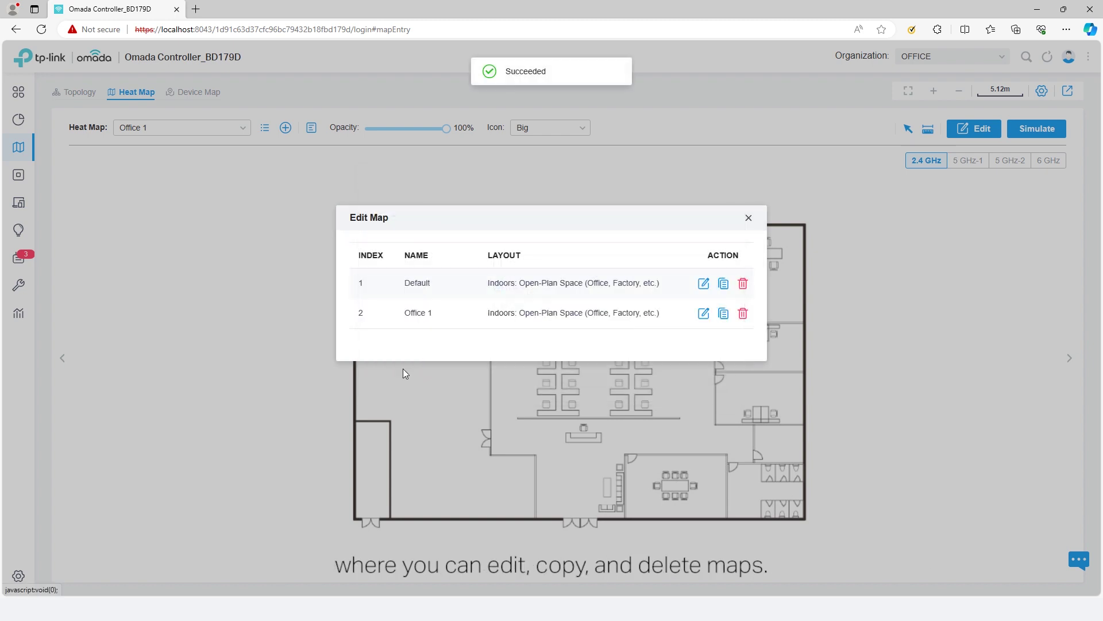
Copy the Office 1 map, delete that copy, and close the map list.
{"action": "left_click", "coordinate": [724, 317]}
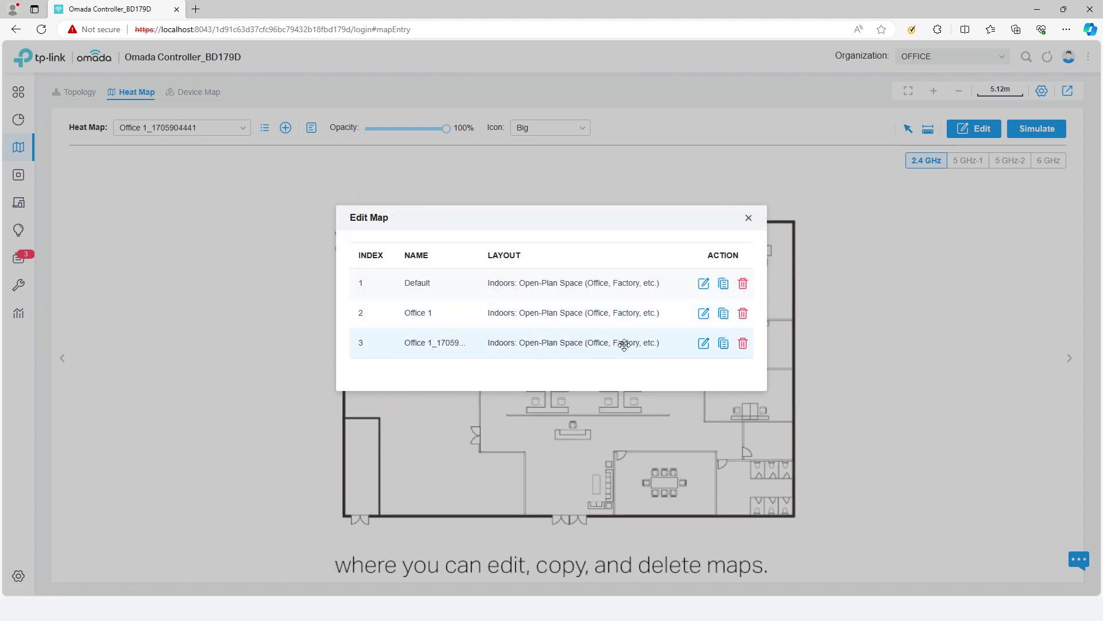
{"action": "left_click", "coordinate": [743, 344]}
{"action": "left_click", "coordinate": [395, 312]}
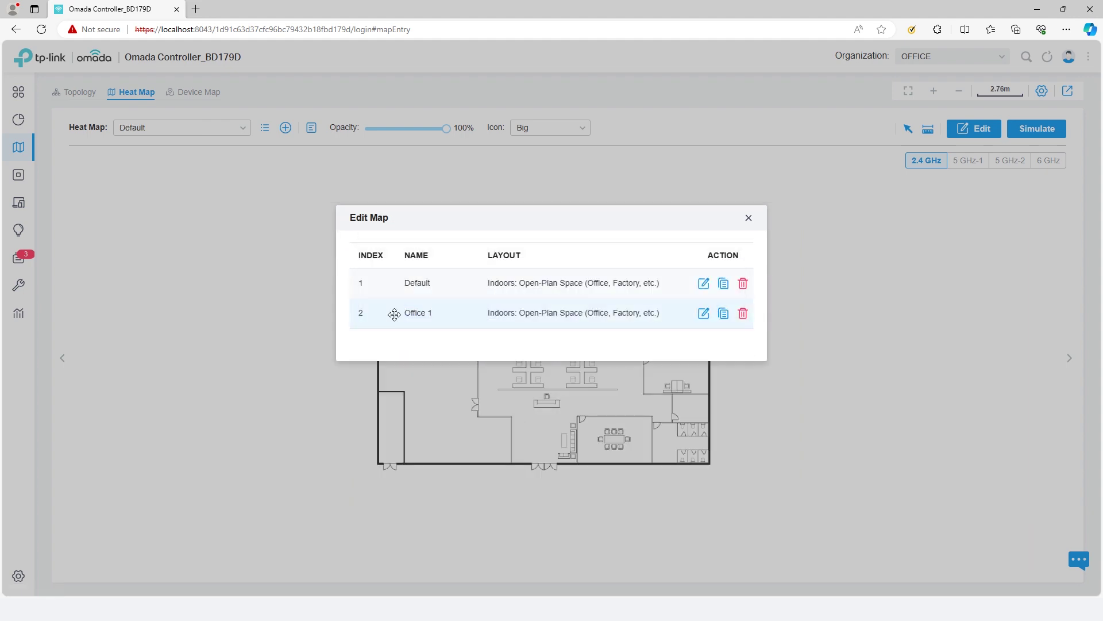
{"action": "left_click", "coordinate": [749, 218]}
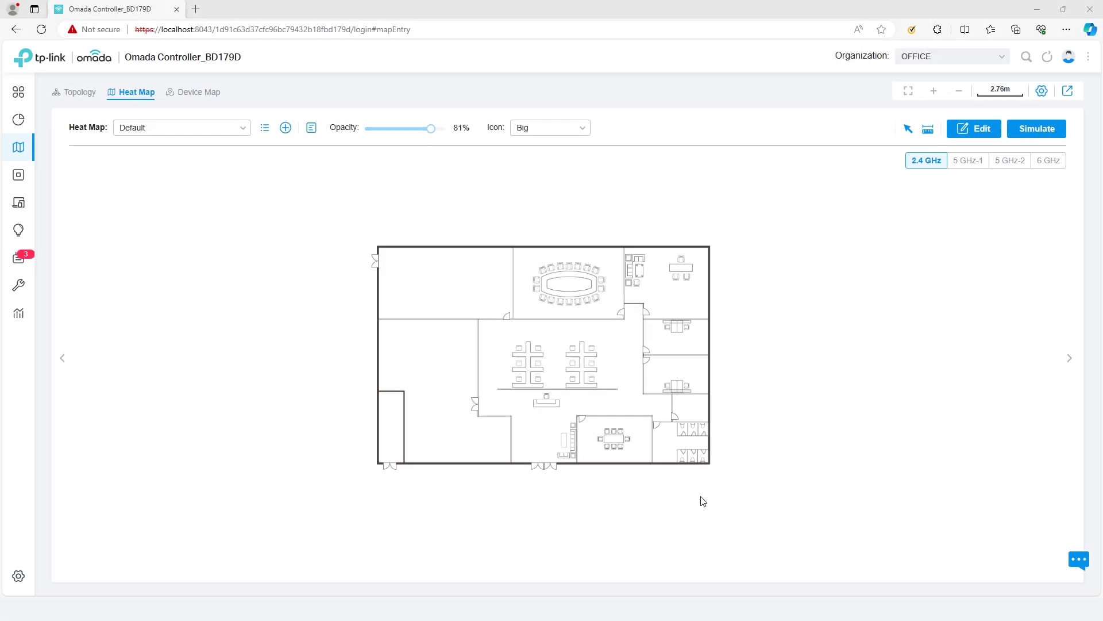
Enter map editing mode and browse both pages of Add Wall types.
{"action": "left_click", "coordinate": [969, 139]}
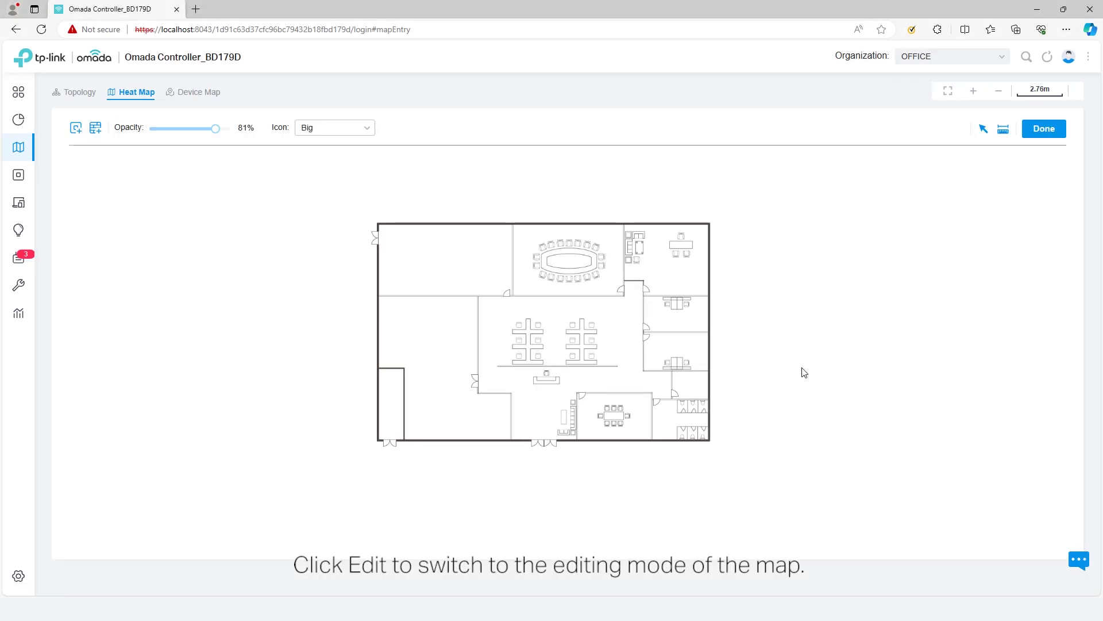
{"action": "left_click", "coordinate": [95, 129]}
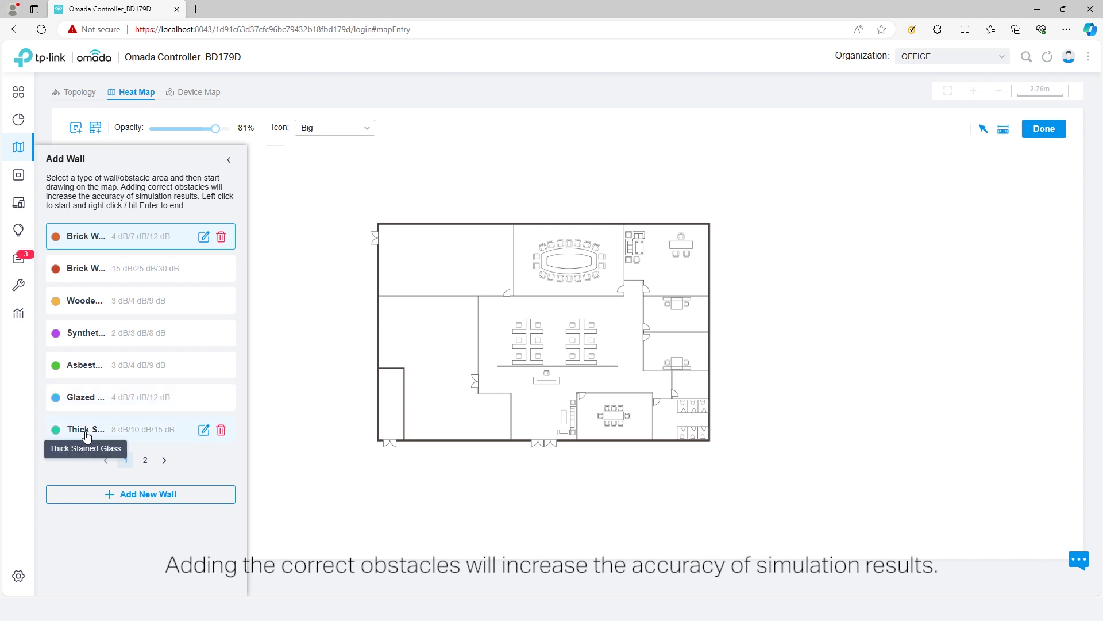
{"action": "left_click", "coordinate": [146, 460]}
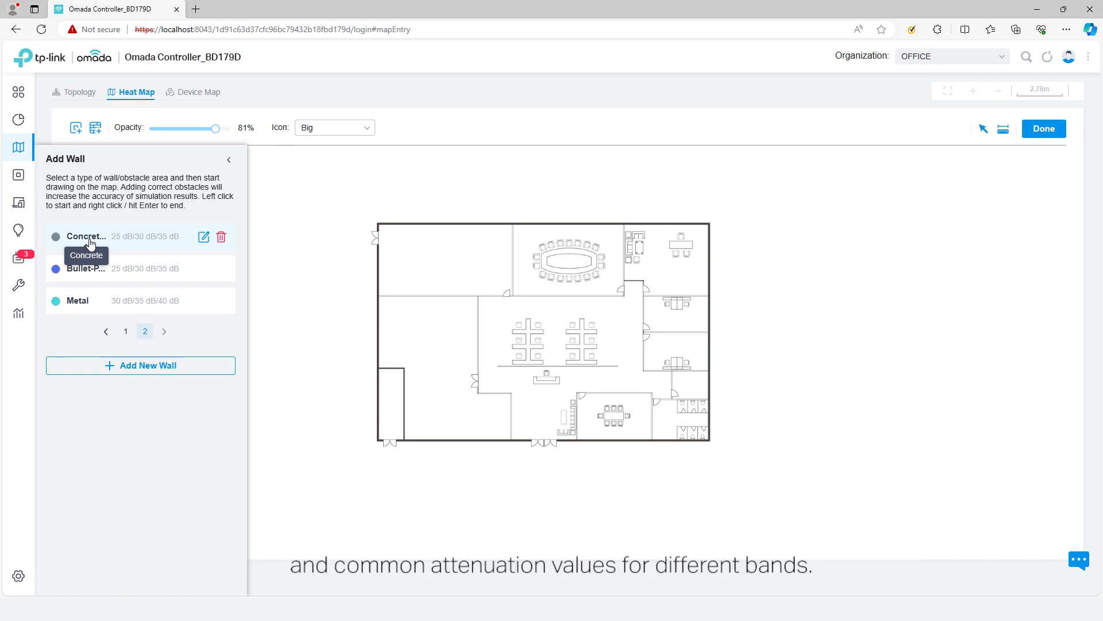
{"action": "left_click", "coordinate": [126, 332]}
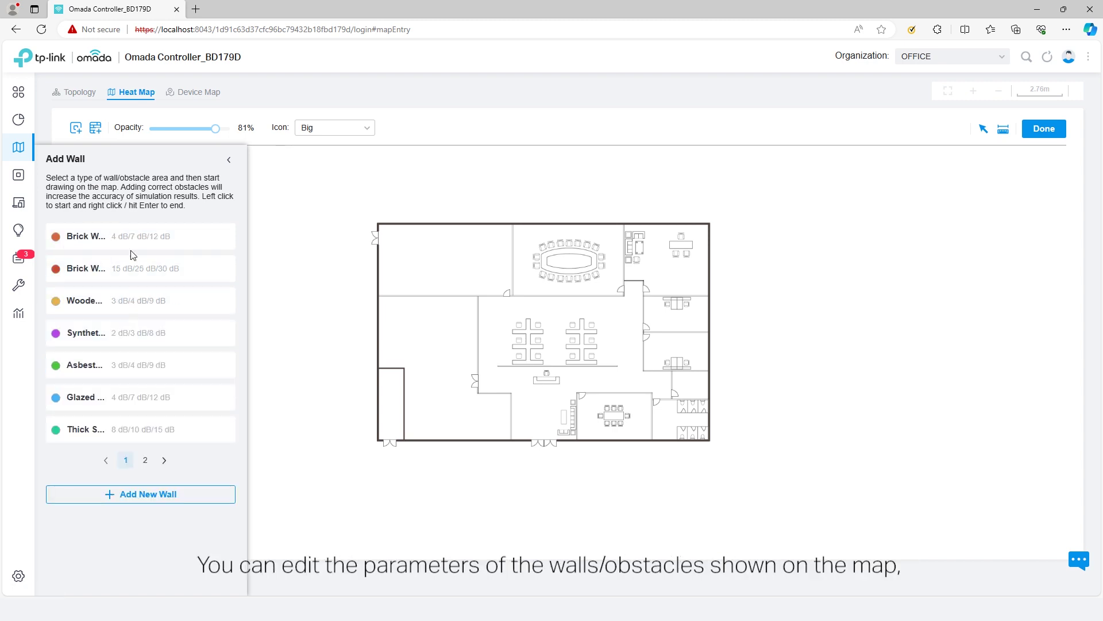
Review the Brick Wall type's colour, name and attenuation fields and save them.
{"action": "left_click", "coordinate": [204, 237]}
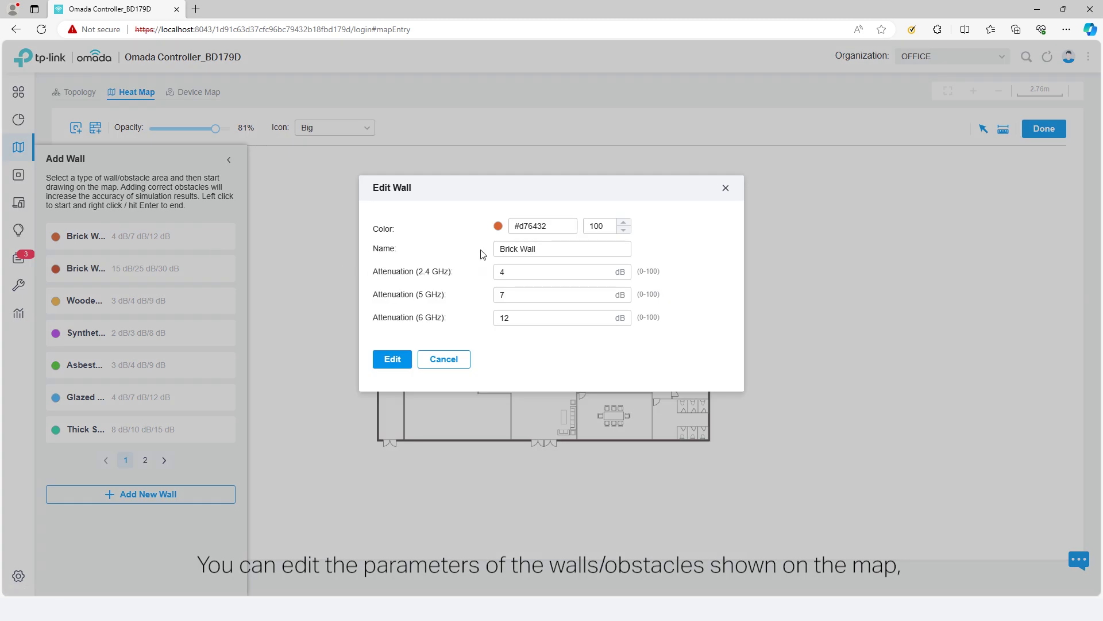
{"action": "left_click", "coordinate": [498, 226]}
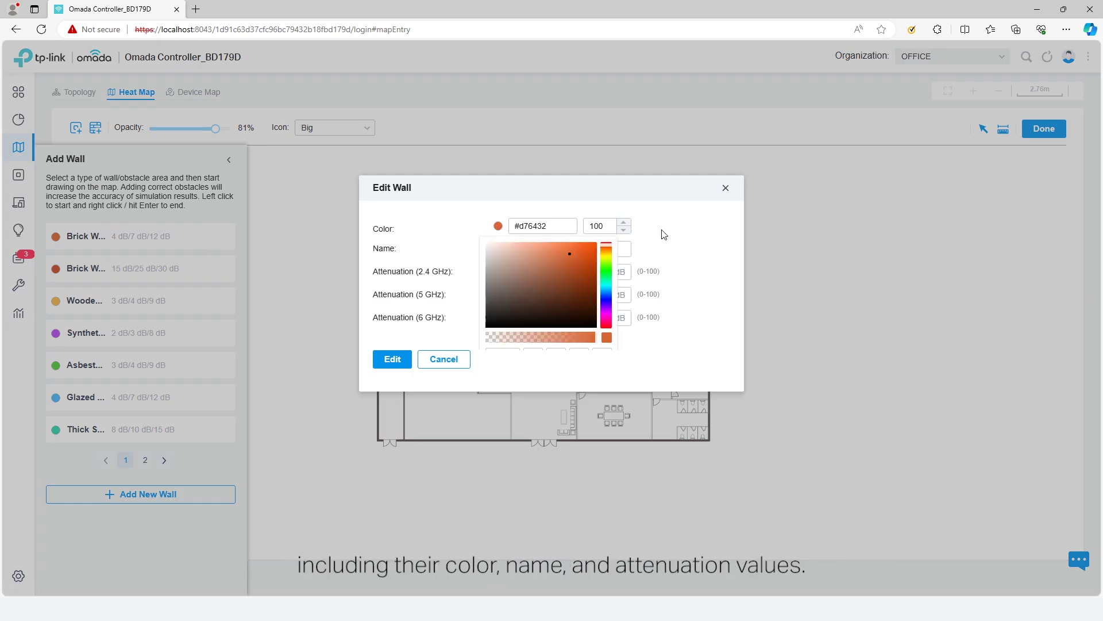
{"action": "left_click", "coordinate": [498, 226]}
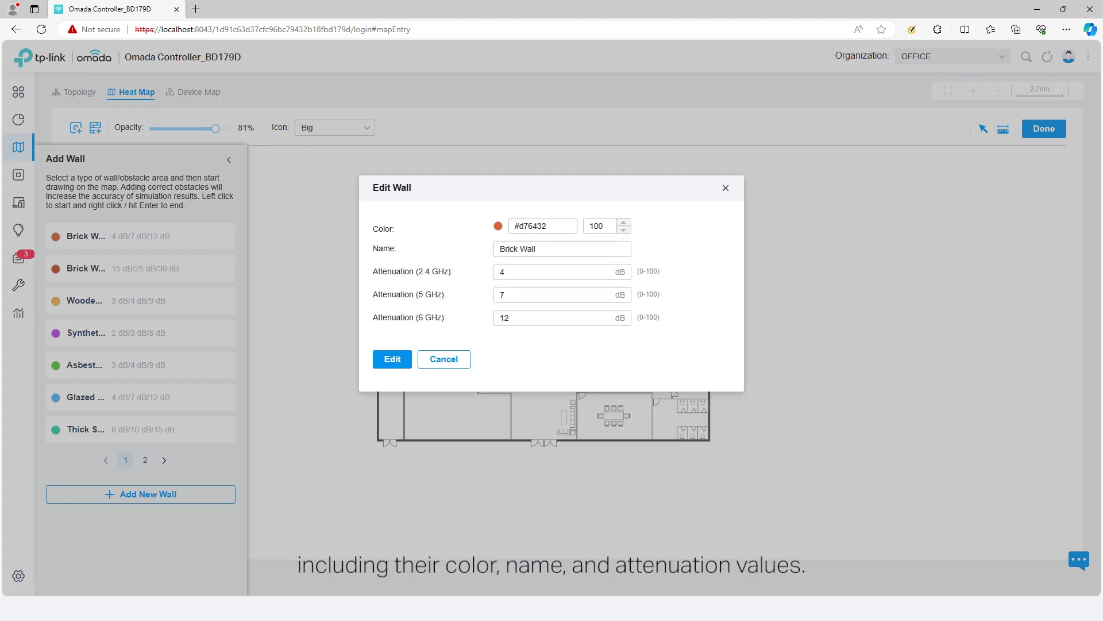
{"action": "left_click", "coordinate": [562, 248]}
{"action": "left_click", "coordinate": [580, 270]}
{"action": "left_click", "coordinate": [577, 296]}
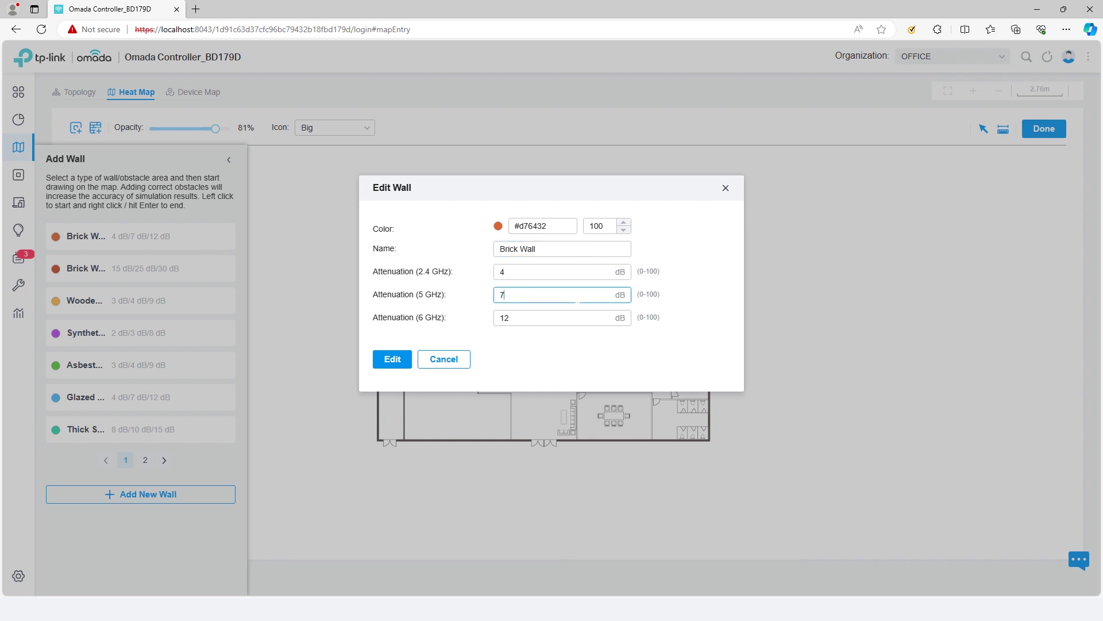
{"action": "left_click", "coordinate": [389, 366]}
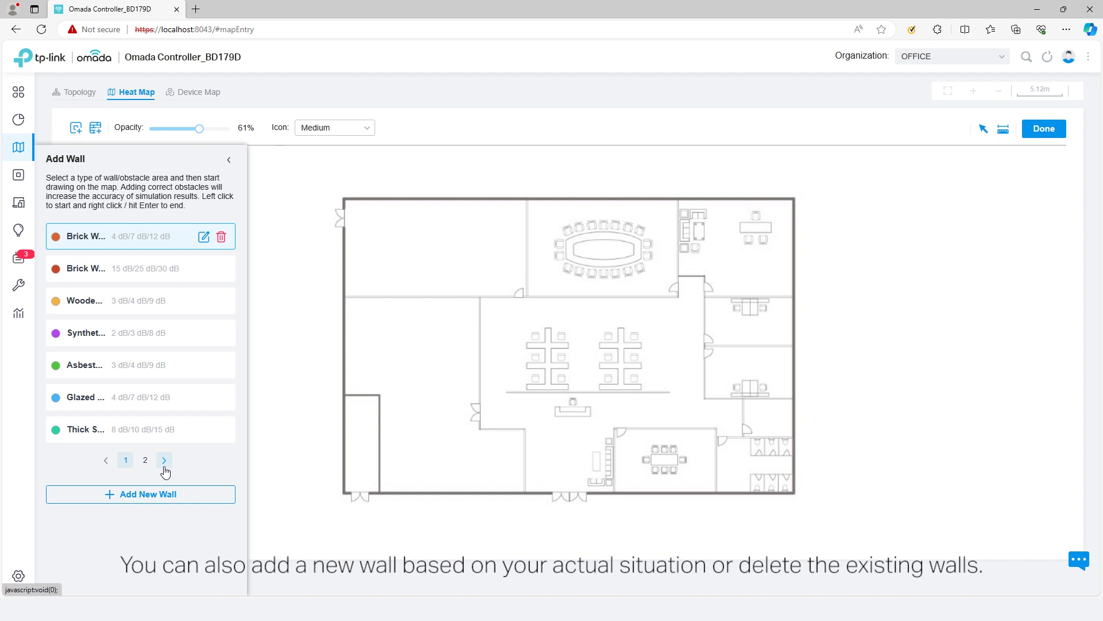
Add a pink wall type, Wall 1, with 5, 8 and 14 dB attenuation.
{"action": "left_click", "coordinate": [164, 460]}
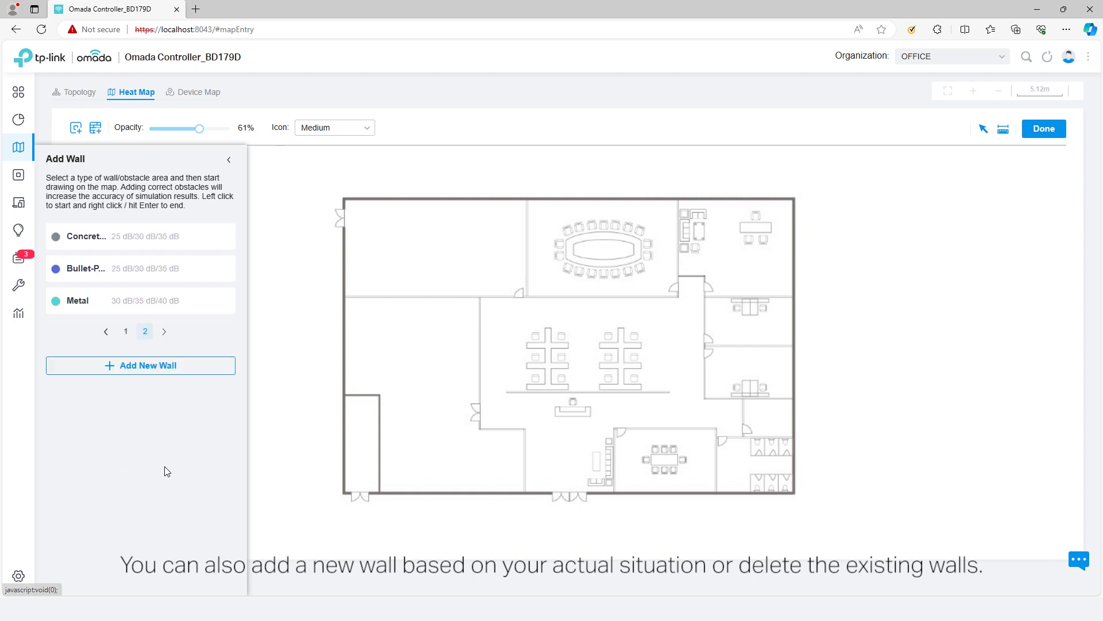
{"action": "left_click", "coordinate": [112, 366]}
{"action": "left_click", "coordinate": [498, 226]}
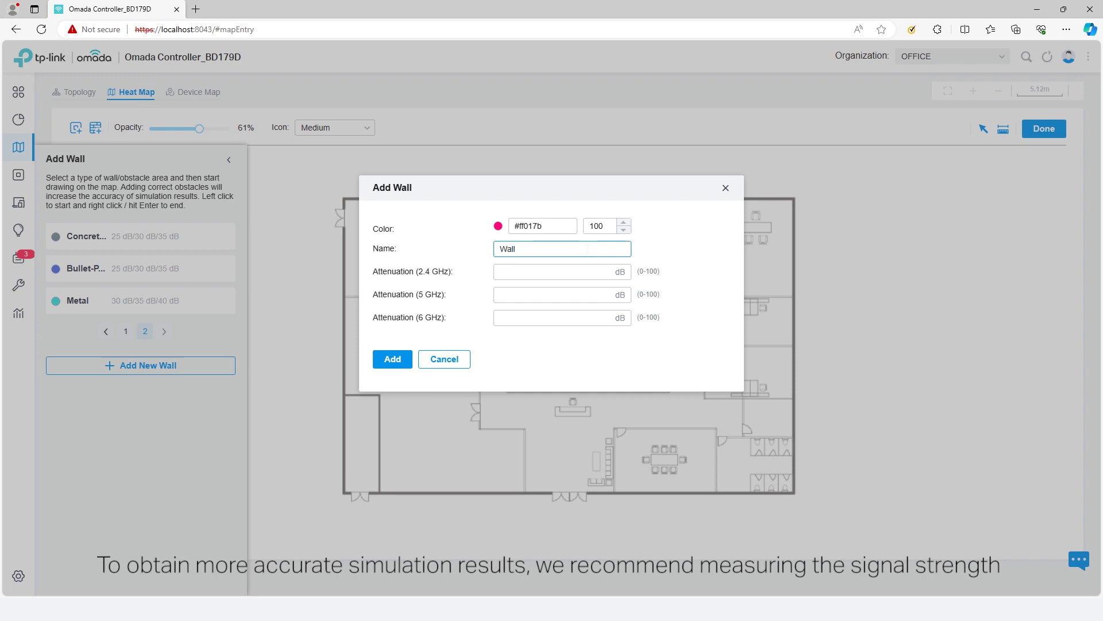
{"action": "left_click", "coordinate": [566, 271]}
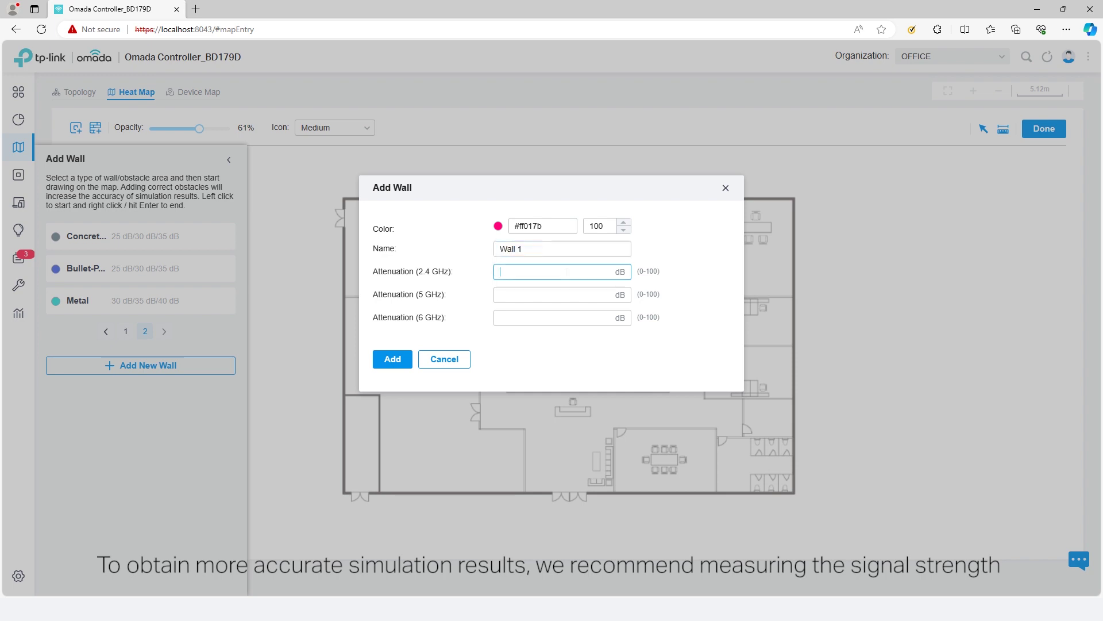
{"action": "left_click", "coordinate": [566, 294]}
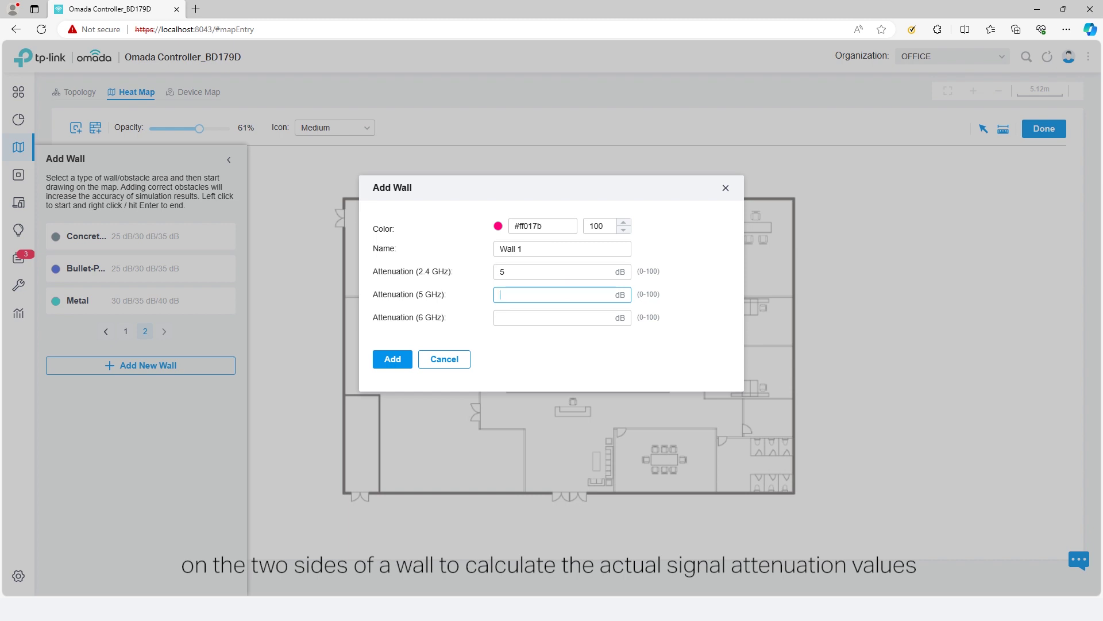
{"action": "type", "text": "8"}
{"action": "left_click", "coordinate": [552, 318]}
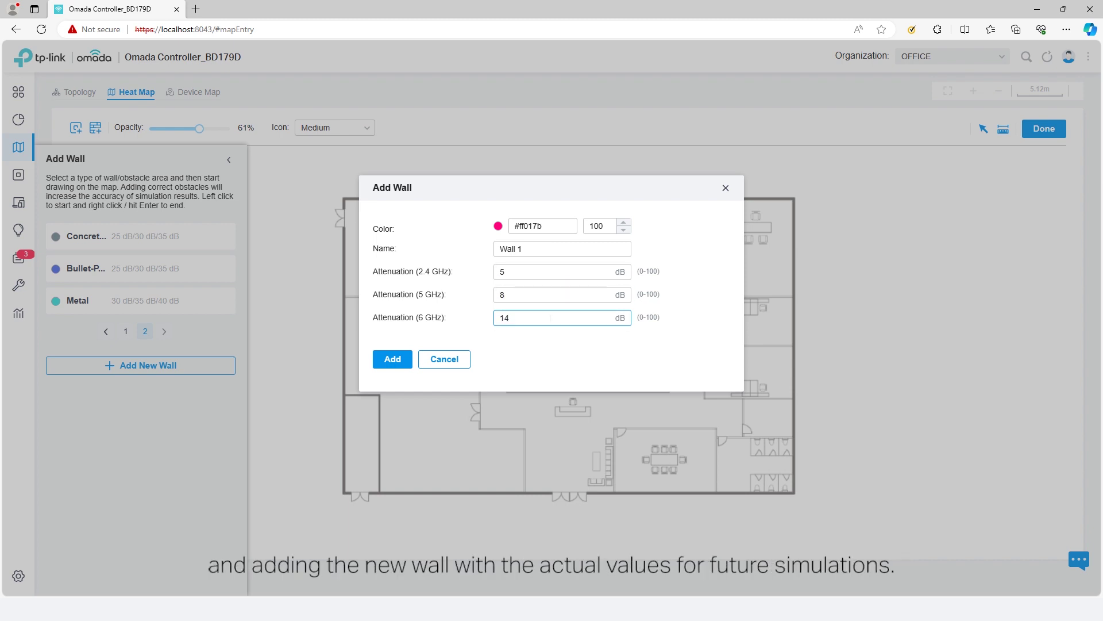
{"action": "left_click", "coordinate": [396, 361]}
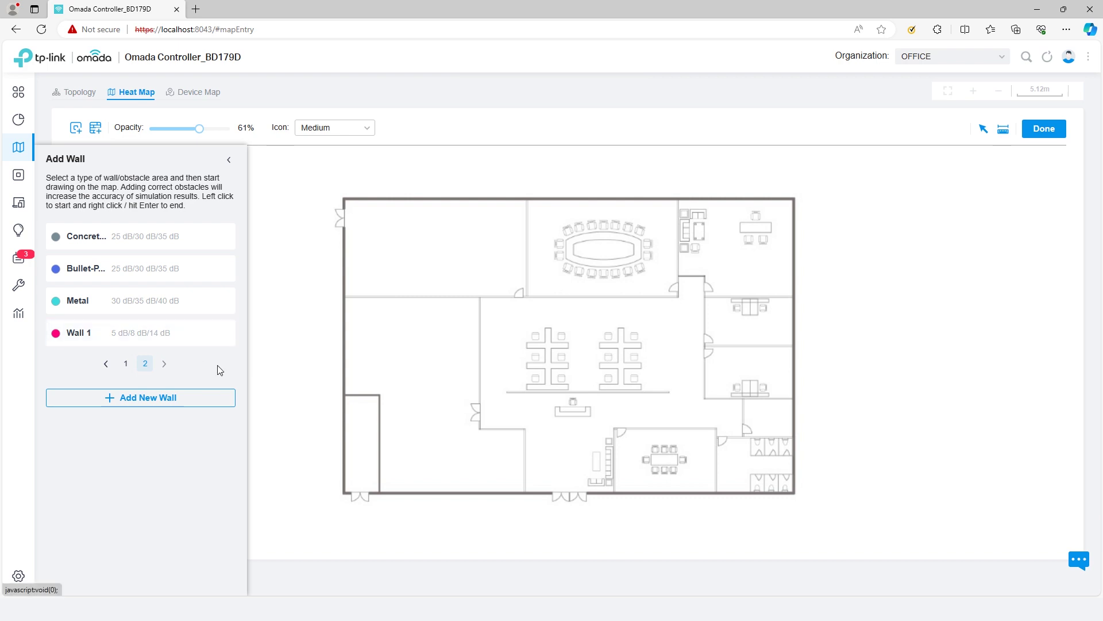
Draw a Wall 1 segment from the plan's left outer wall to the meeting room's lower-left corner.
{"action": "left_click", "coordinate": [134, 343]}
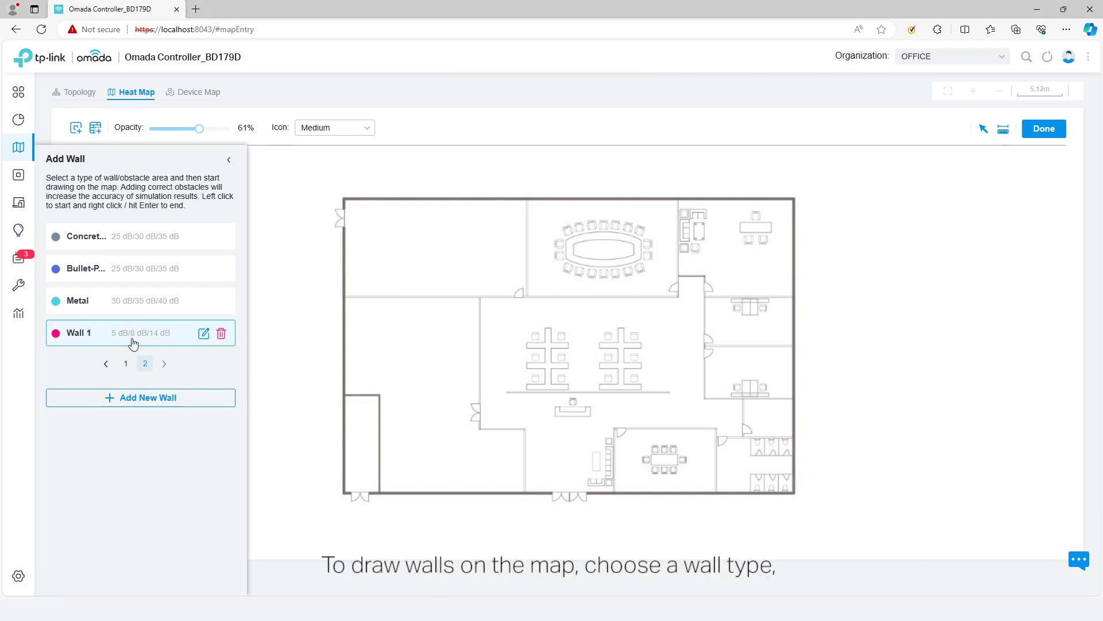
{"action": "left_click", "coordinate": [344, 299]}
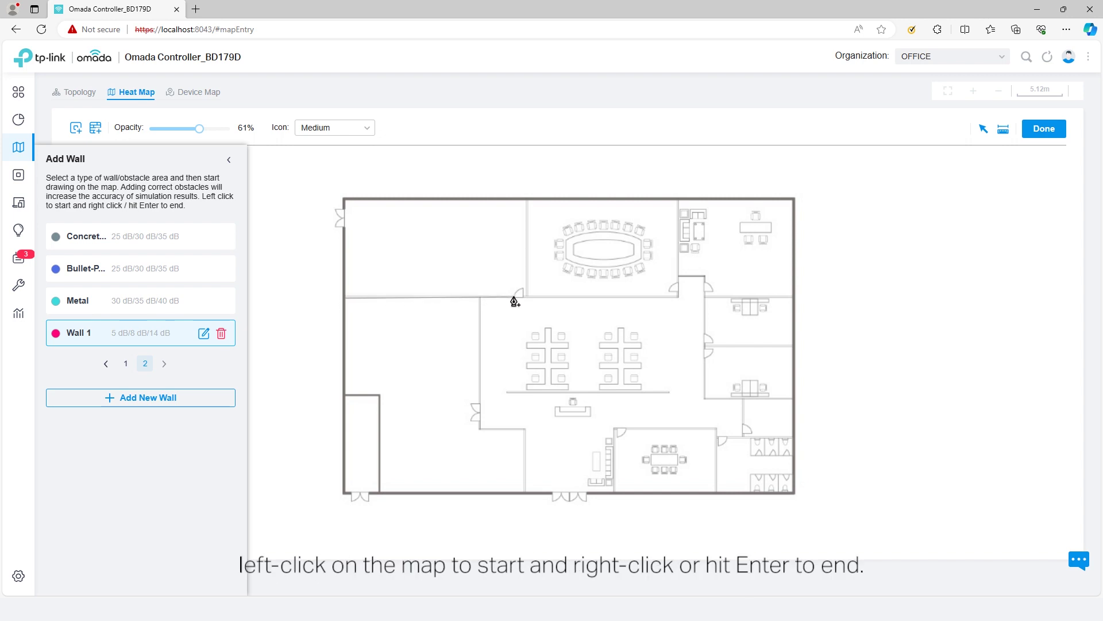
{"action": "left_click", "coordinate": [515, 298]}
{"action": "right_click", "coordinate": [515, 298]}
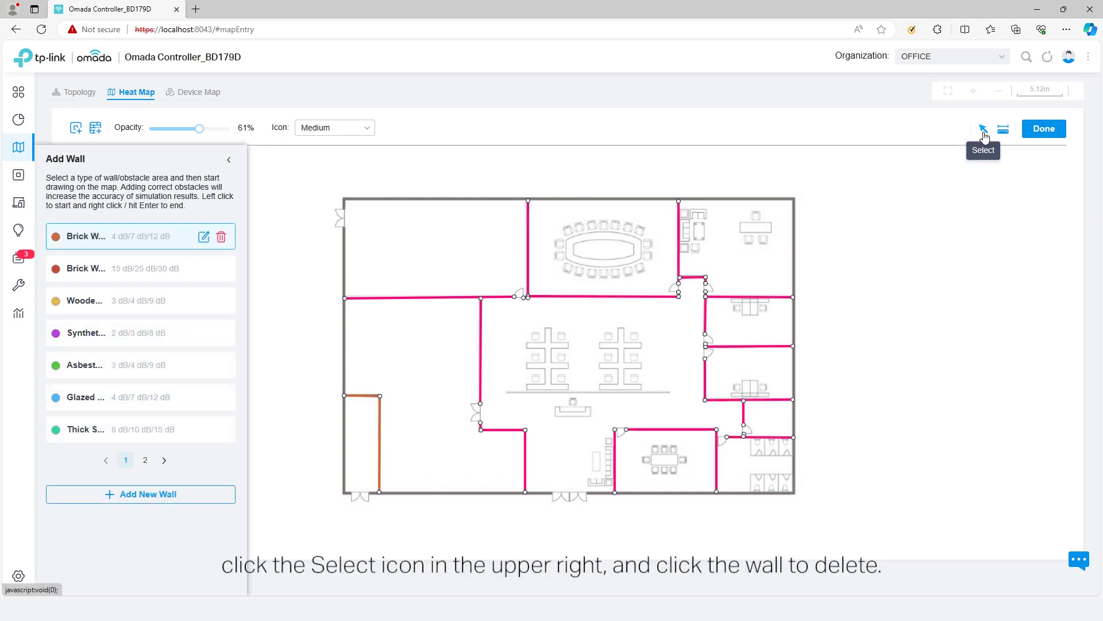
Delete the open office's top wall and bring up the Add Wireless Devices list.
{"action": "left_click", "coordinate": [984, 132]}
{"action": "left_click", "coordinate": [630, 297]}
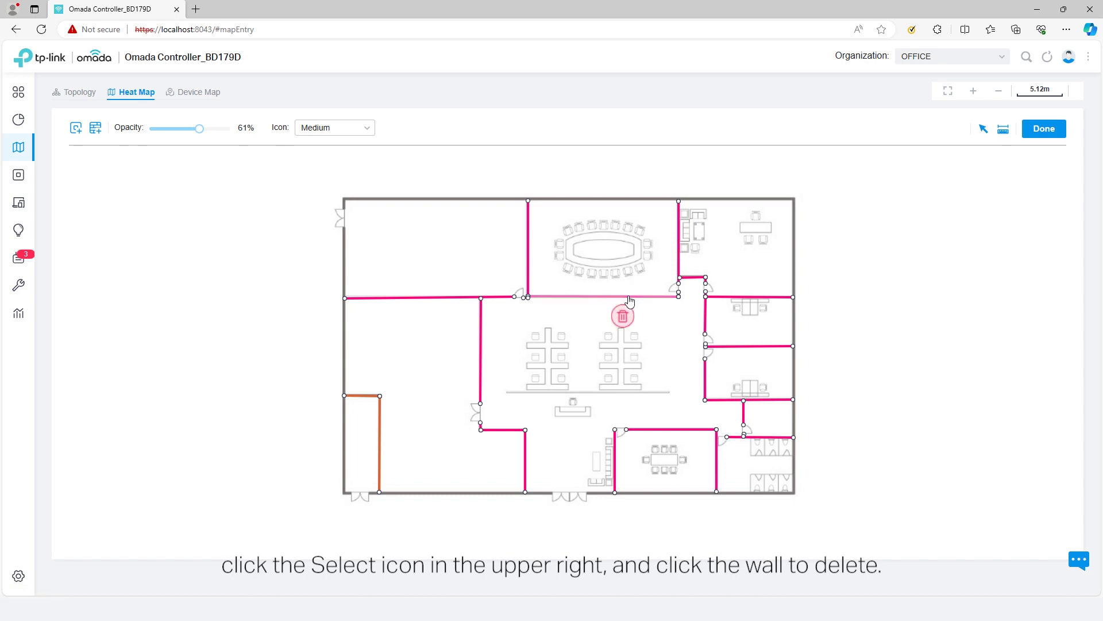
{"action": "left_click", "coordinate": [623, 316]}
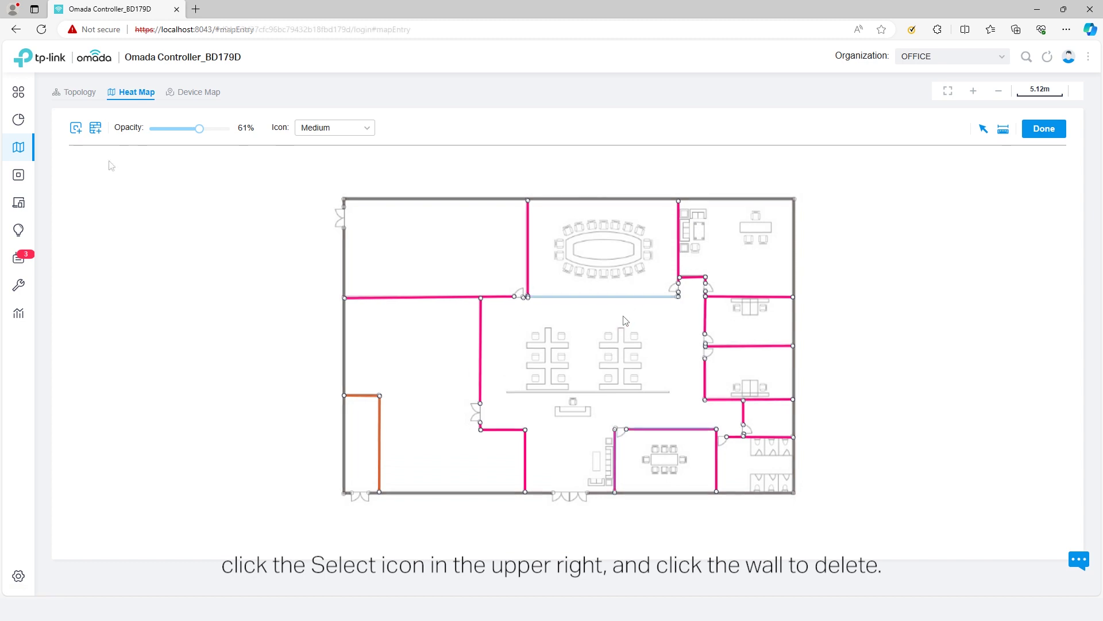
{"action": "left_click", "coordinate": [75, 129]}
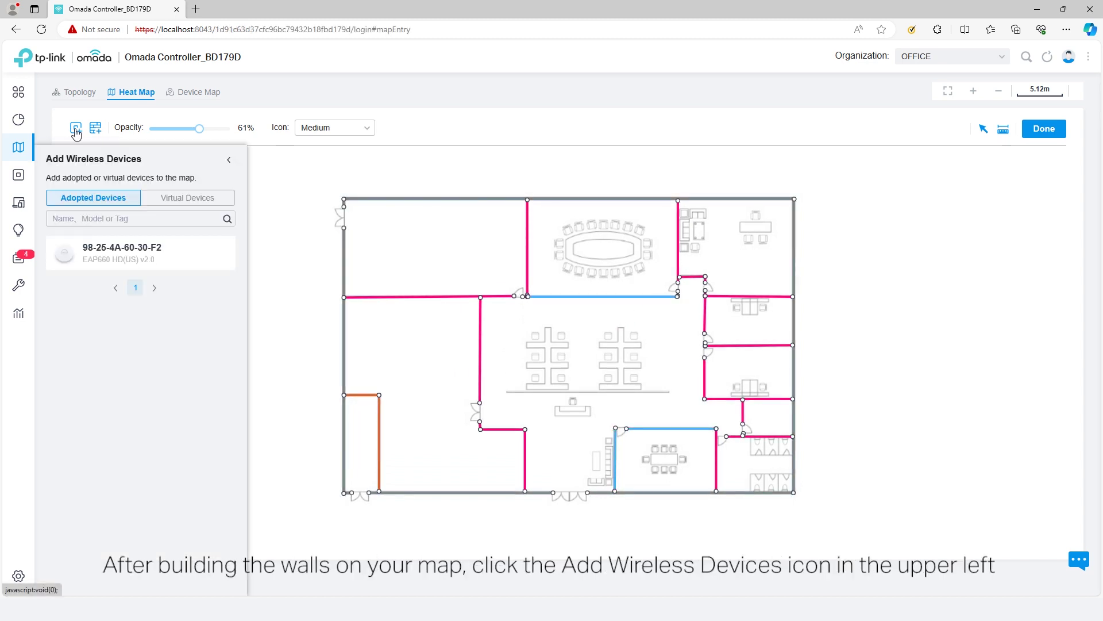
Place the adopted EAP660 HD(US) at the open office's bottom and review its Map Settings.
{"action": "left_click", "coordinate": [176, 199]}
{"action": "left_click", "coordinate": [104, 199]}
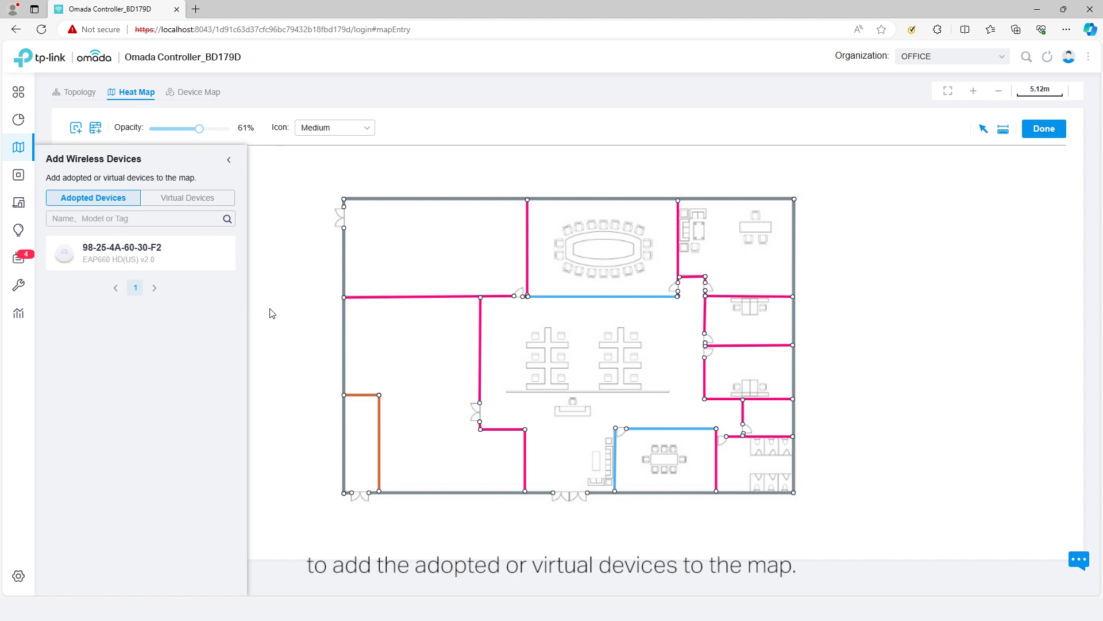
{"action": "left_click_drag", "start_coordinate": [107, 256], "coordinate": [577, 434]}
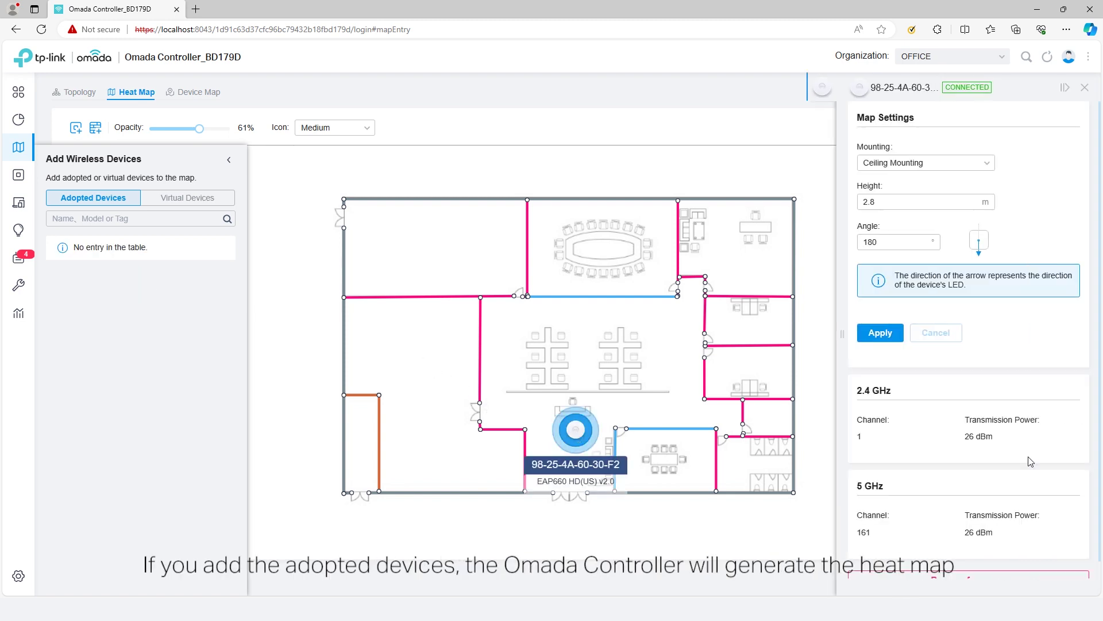
{"action": "scroll", "coordinate": [1031, 460], "scroll_direction": "down", "scroll_amount": 1}
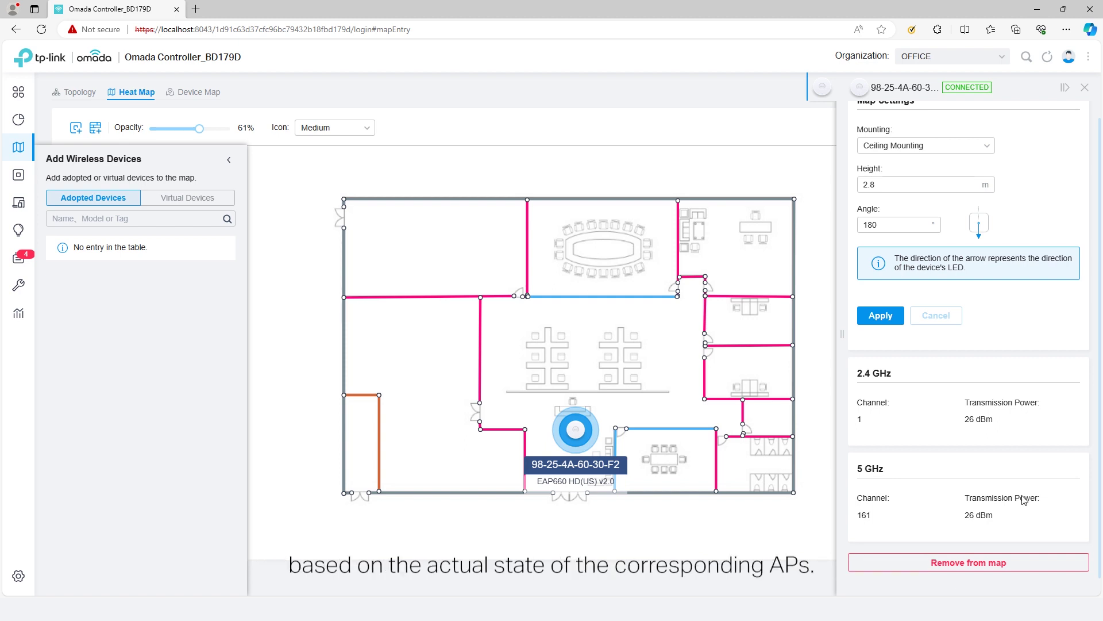
{"action": "scroll", "coordinate": [1025, 499], "scroll_direction": "up", "scroll_amount": 1}
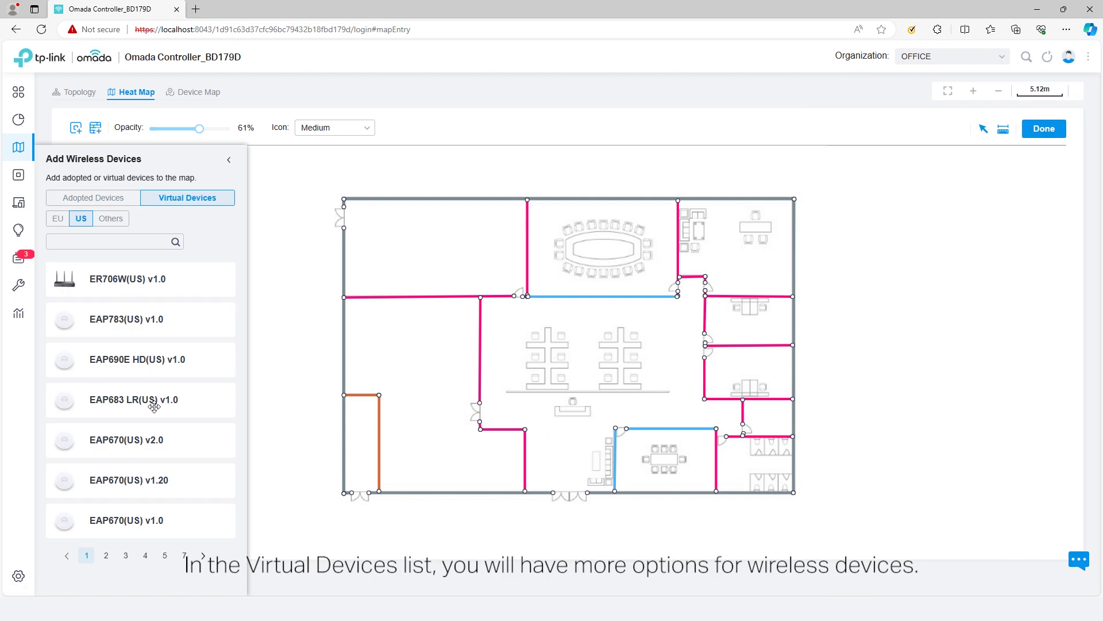
Page through the virtual device models, then search and clear the model search.
{"action": "left_click", "coordinate": [204, 556]}
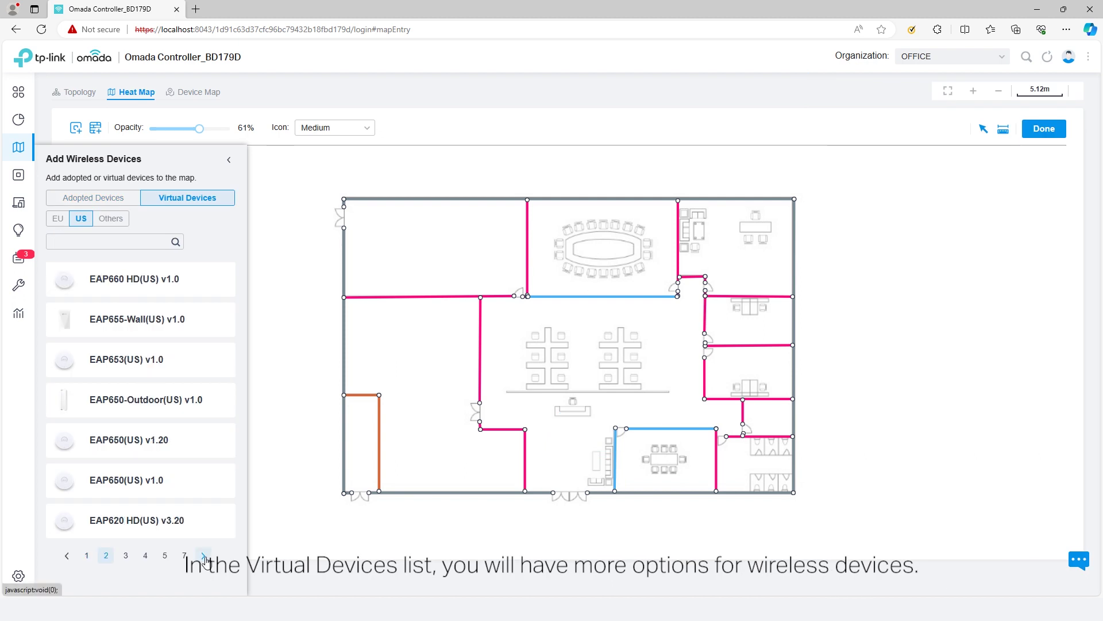
{"action": "left_click", "coordinate": [204, 556]}
{"action": "left_click", "coordinate": [204, 555]}
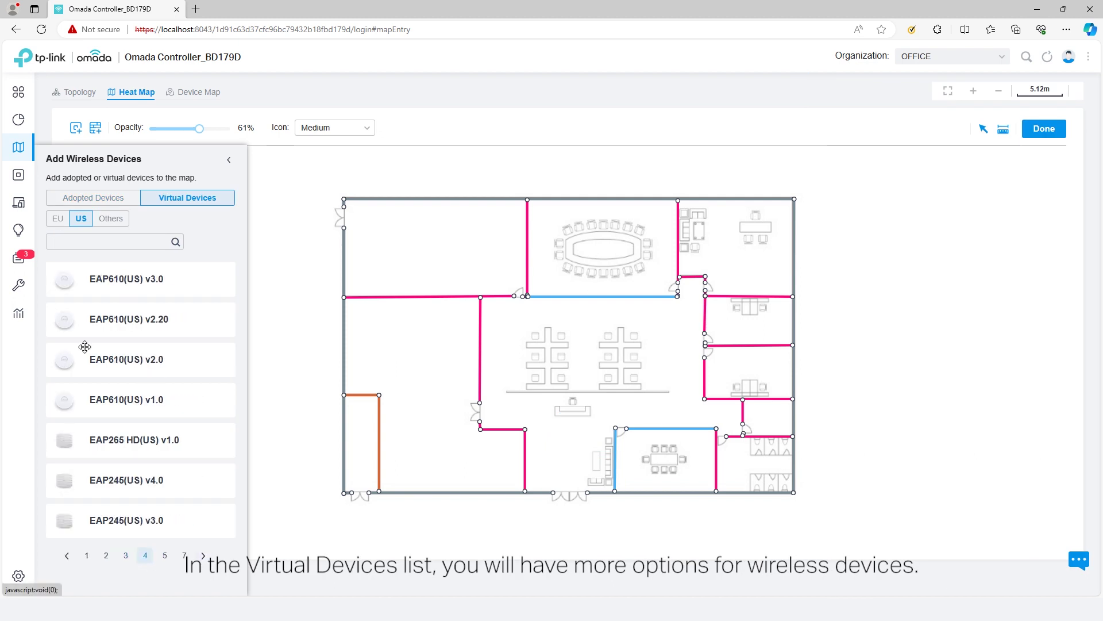
{"action": "double_click", "coordinate": [113, 246]}
{"action": "type", "text": "outdoor"}
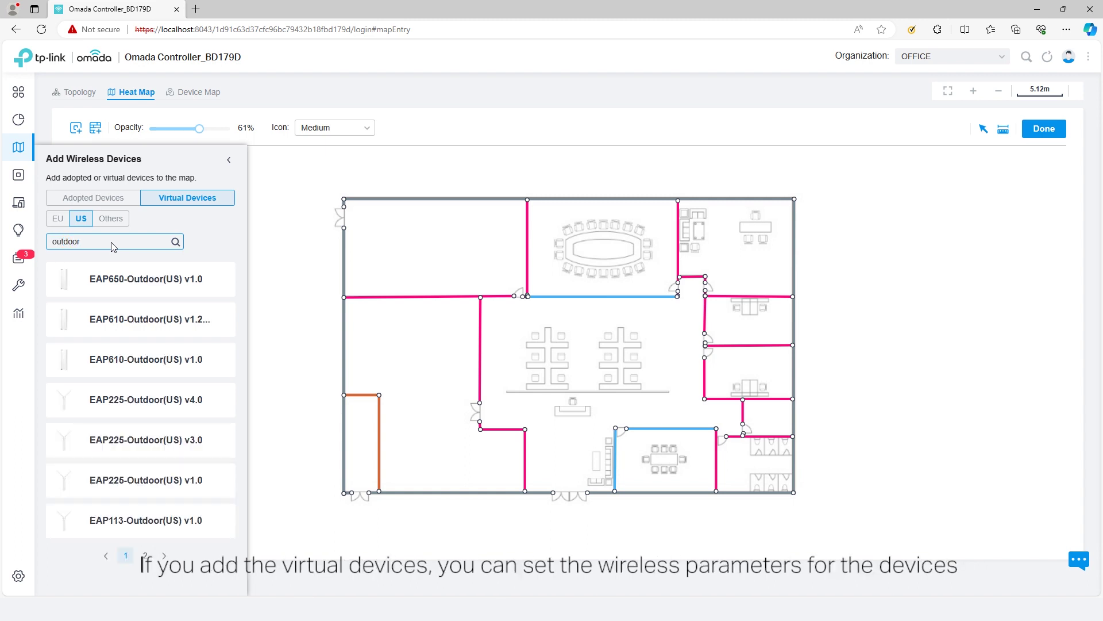
{"action": "key", "text": "ctrl+a"}
{"action": "key", "text": "BackSpace"}
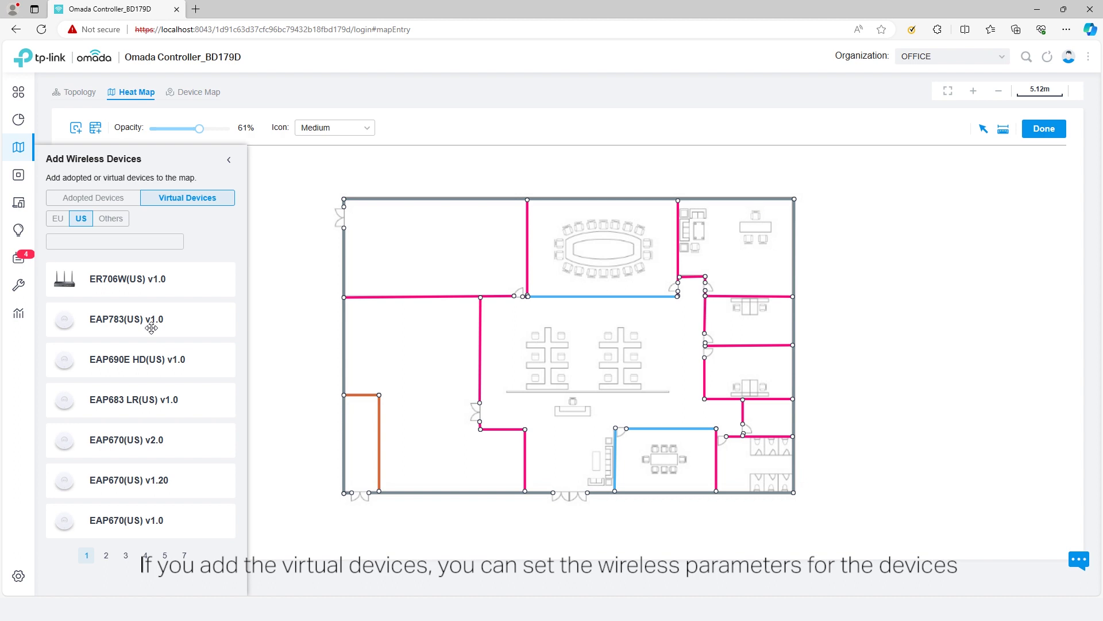
Place a virtual EAP783(US) with 5 GHz channel 64 and 6 GHz channel 89 near the upper-right corner.
{"action": "left_click_drag", "start_coordinate": [115, 320], "coordinate": [655, 355]}
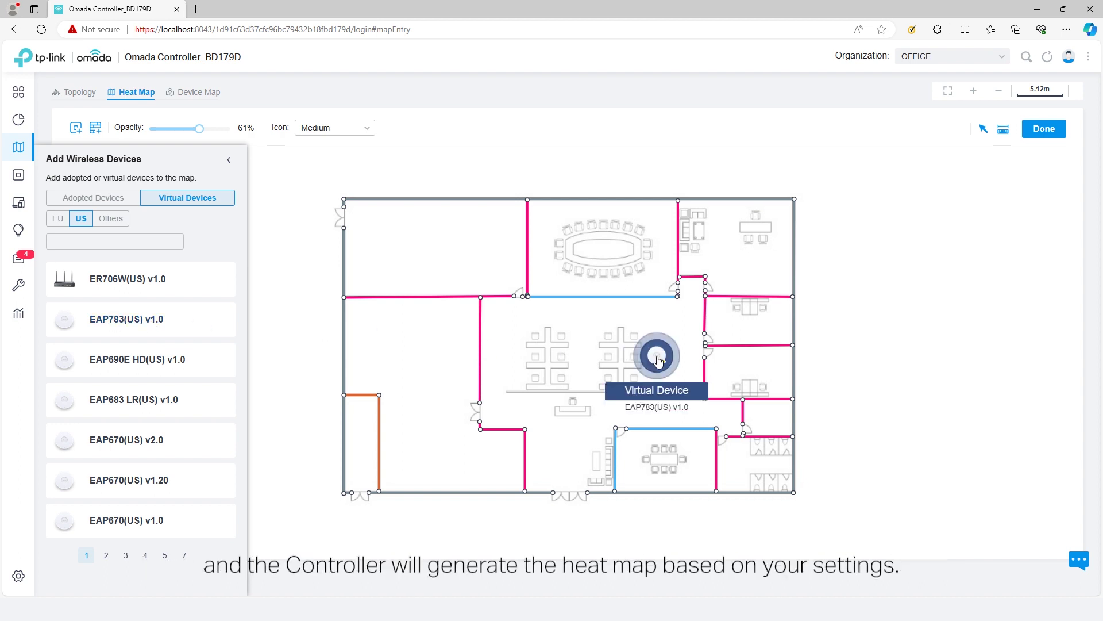
{"action": "scroll", "coordinate": [952, 414], "scroll_direction": "down", "scroll_amount": 2}
{"action": "left_click", "coordinate": [927, 333]}
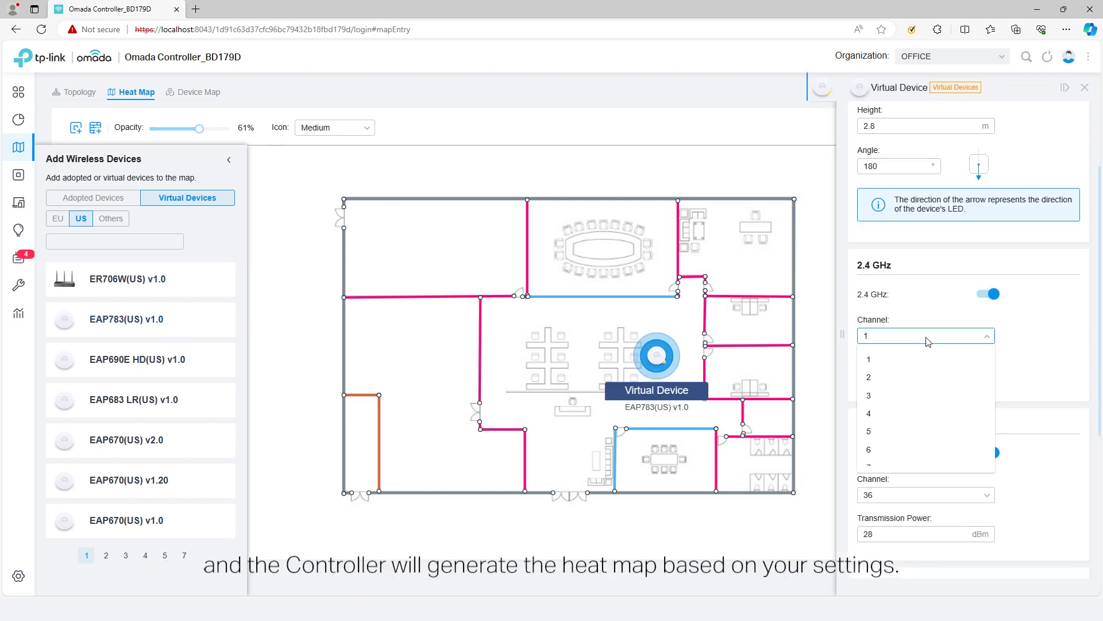
{"action": "scroll", "coordinate": [977, 357], "scroll_direction": "down", "scroll_amount": 2}
{"action": "left_click", "coordinate": [983, 379]}
{"action": "scroll", "coordinate": [939, 436], "scroll_direction": "down", "scroll_amount": 2}
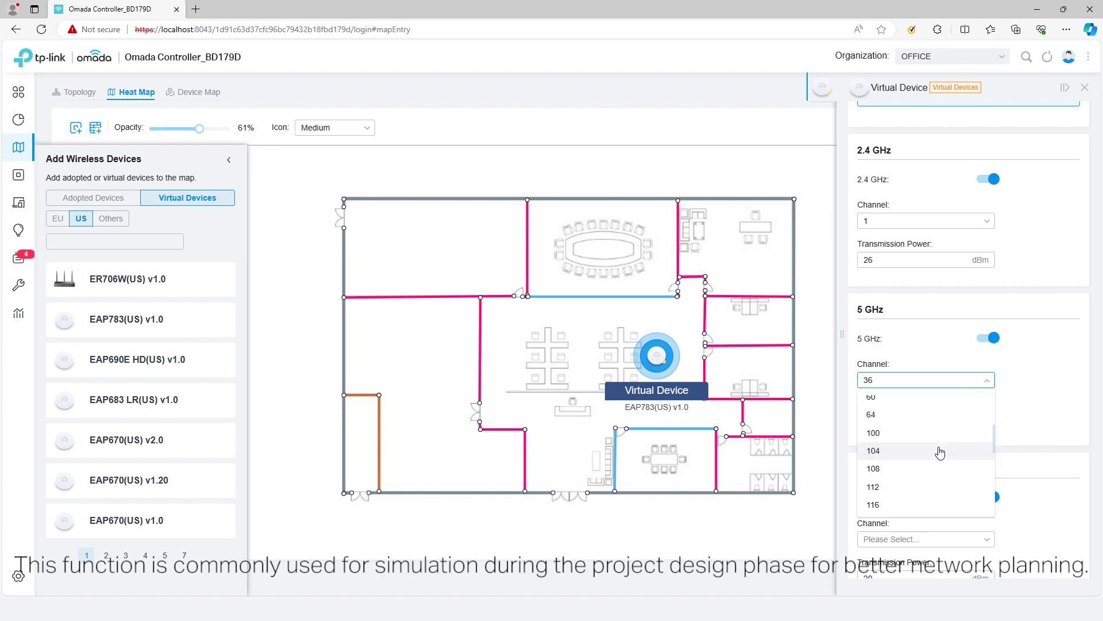
{"action": "left_click", "coordinate": [925, 398]}
{"action": "scroll", "coordinate": [1061, 454], "scroll_direction": "down", "scroll_amount": 2}
{"action": "left_click", "coordinate": [985, 460]}
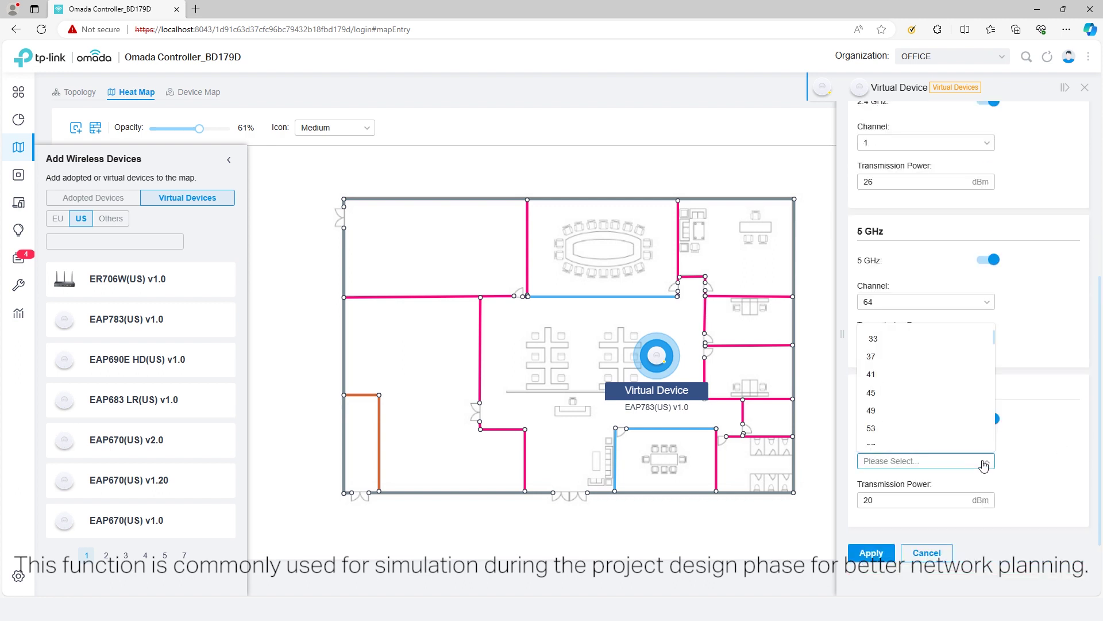
{"action": "scroll", "coordinate": [977, 436], "scroll_direction": "down", "scroll_amount": 3}
{"action": "left_click", "coordinate": [925, 432]}
{"action": "left_click", "coordinate": [871, 552]}
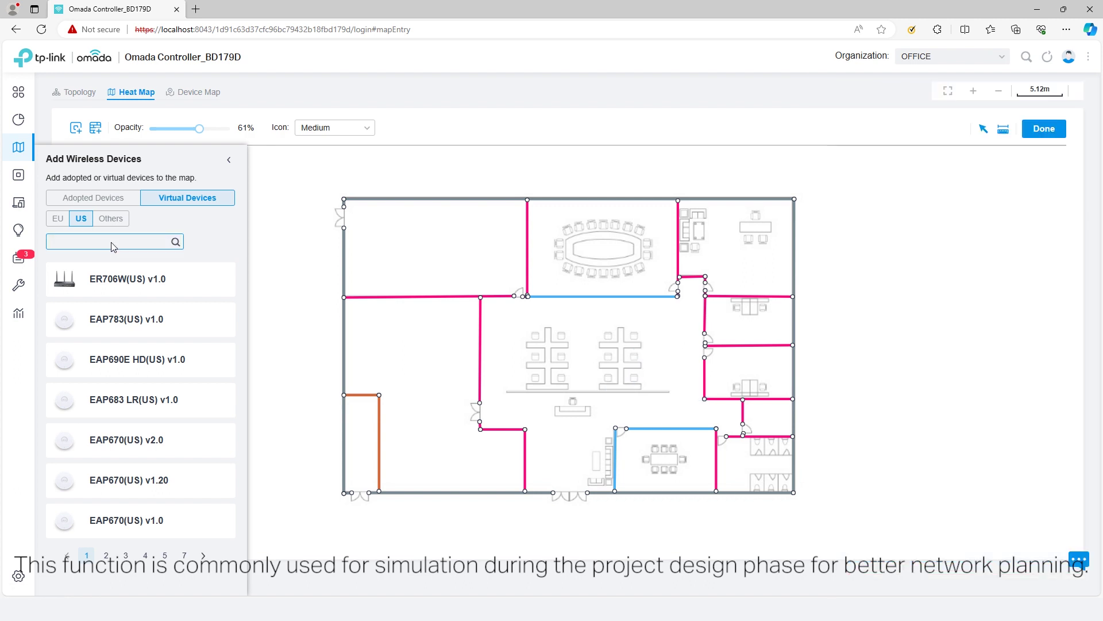
{"action": "left_click_drag", "start_coordinate": [127, 326], "coordinate": [680, 320]}
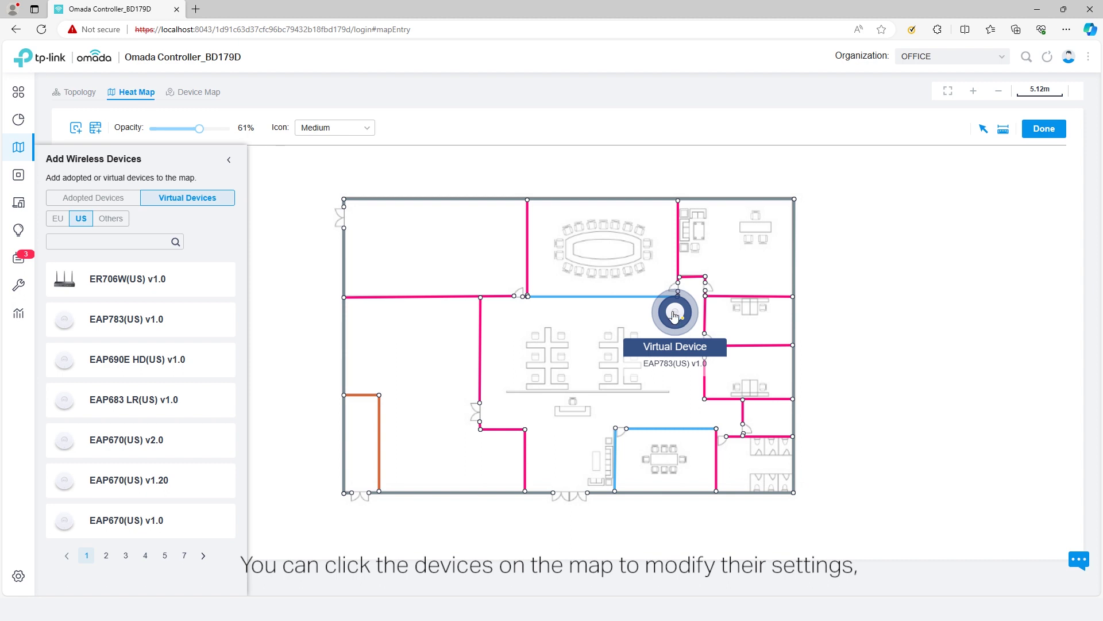
Replace the placed virtual EAP783(US)'s name with AP1 in Map Settings and apply it.
{"action": "left_click", "coordinate": [675, 315]}
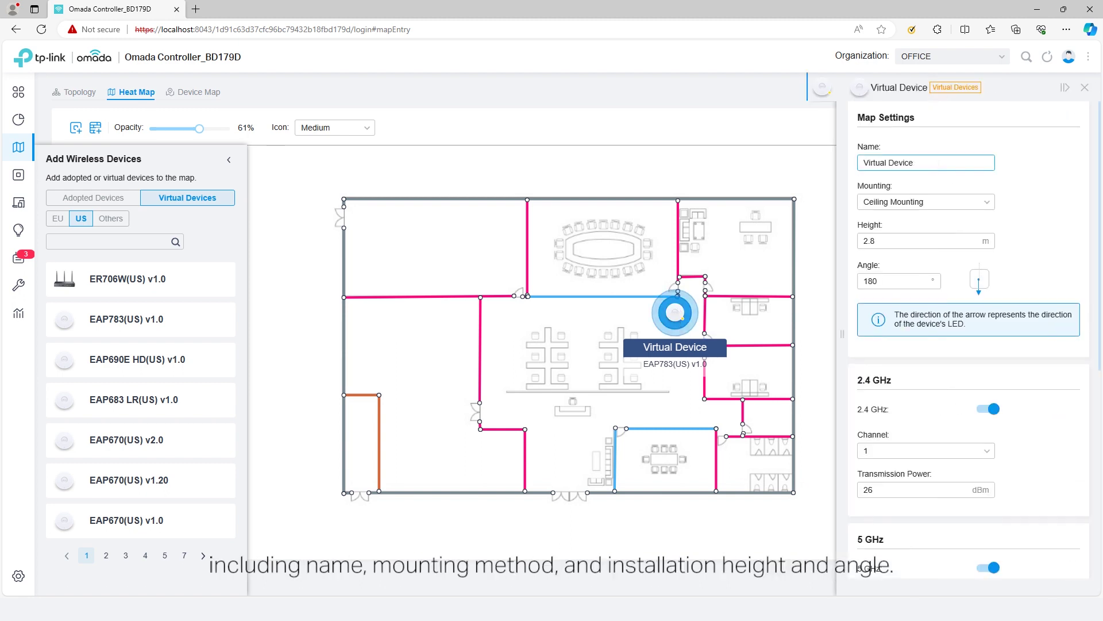
{"action": "key", "text": "ctrl+a"}
{"action": "key", "text": "BackSpace"}
{"action": "type", "text": "AP"}
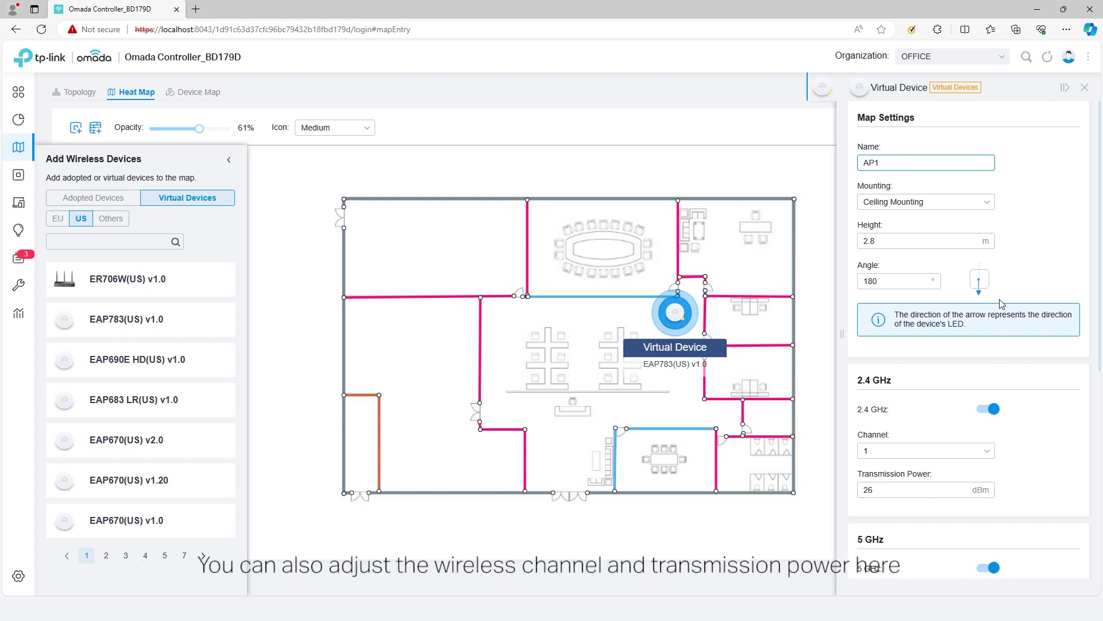
{"action": "scroll", "coordinate": [1002, 304], "scroll_direction": "down", "scroll_amount": 2}
{"action": "scroll", "coordinate": [1002, 304], "scroll_direction": "down", "scroll_amount": 1}
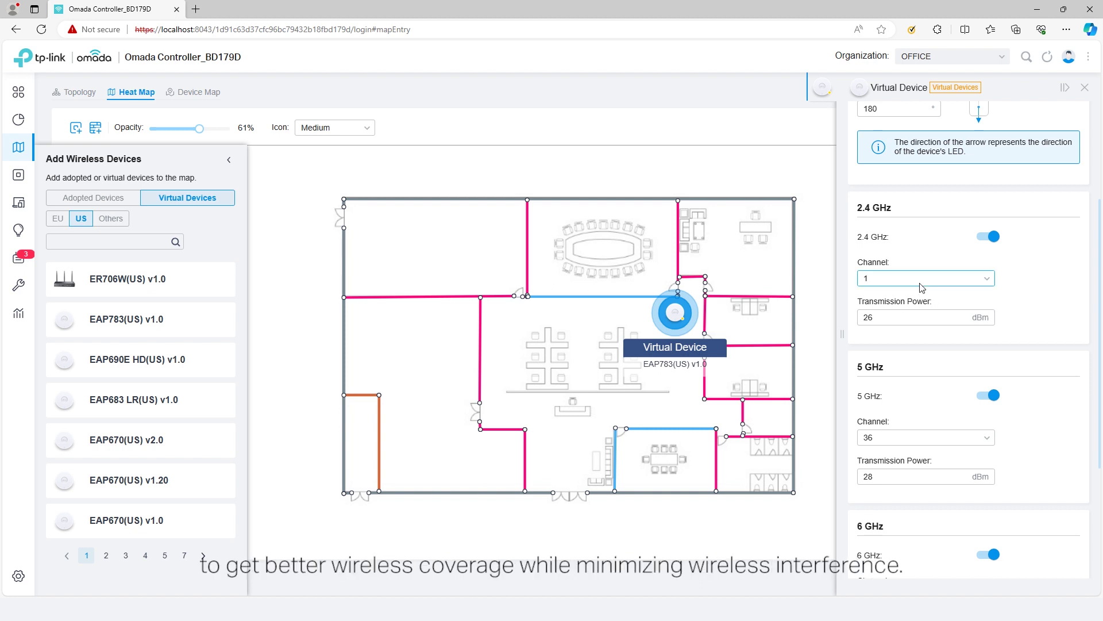
{"action": "scroll", "coordinate": [922, 288], "scroll_direction": "down", "scroll_amount": 1}
{"action": "scroll", "coordinate": [922, 288], "scroll_direction": "down", "scroll_amount": 1}
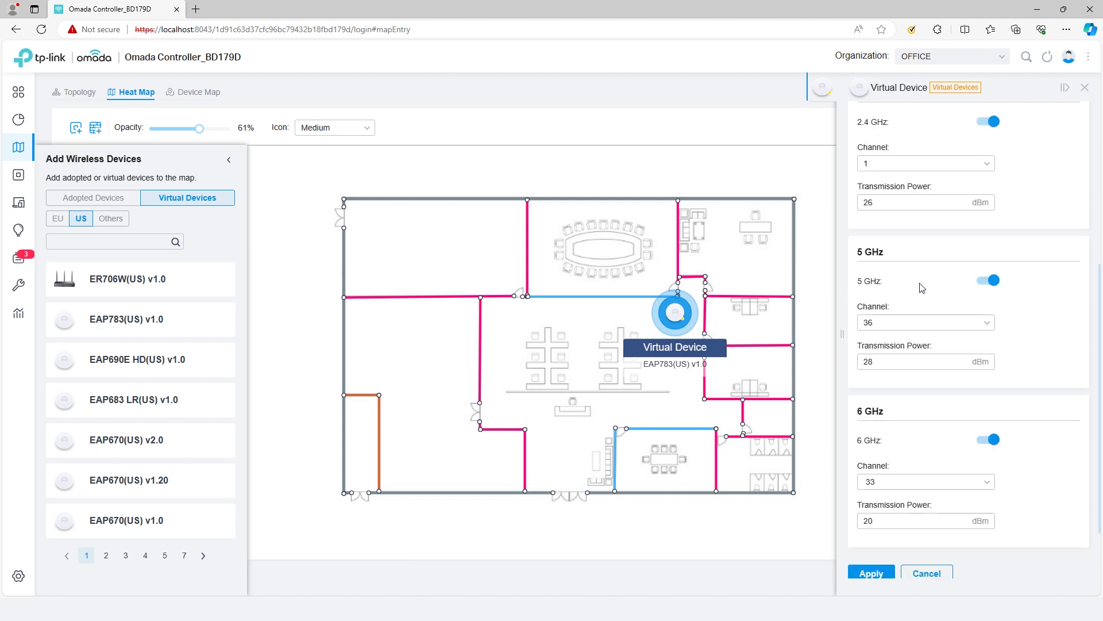
{"action": "scroll", "coordinate": [922, 287], "scroll_direction": "down", "scroll_amount": 1}
{"action": "left_click", "coordinate": [871, 498]}
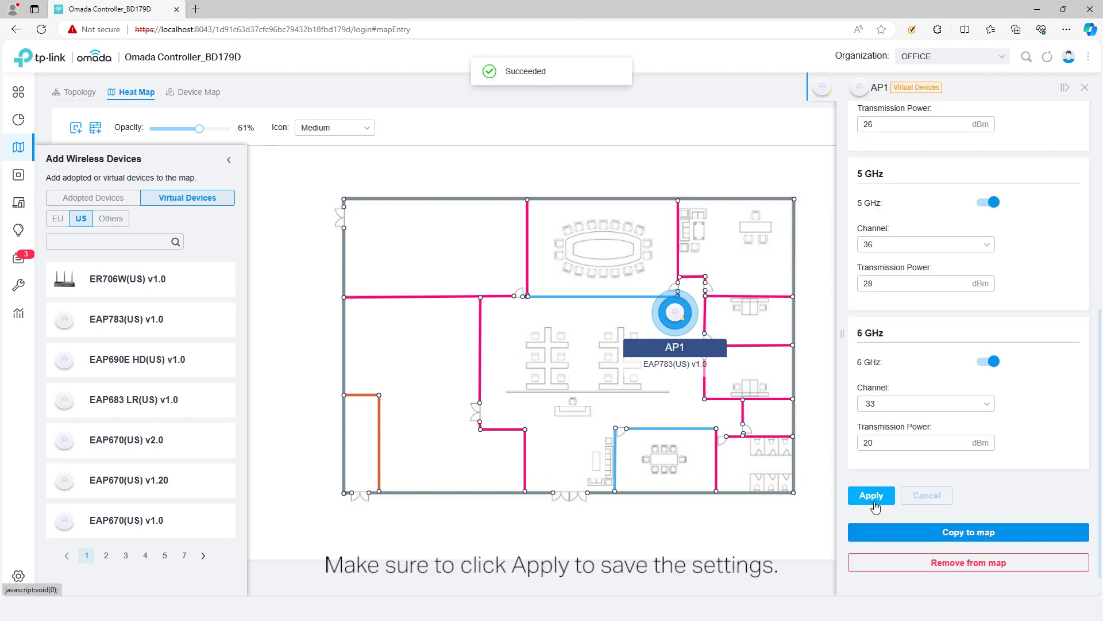
Copy AP1 to the open office's lower entrance with channels 6 (2.4 GHz), 48 (5 GHz), 81 (6 GHz).
{"action": "left_click", "coordinate": [994, 533]}
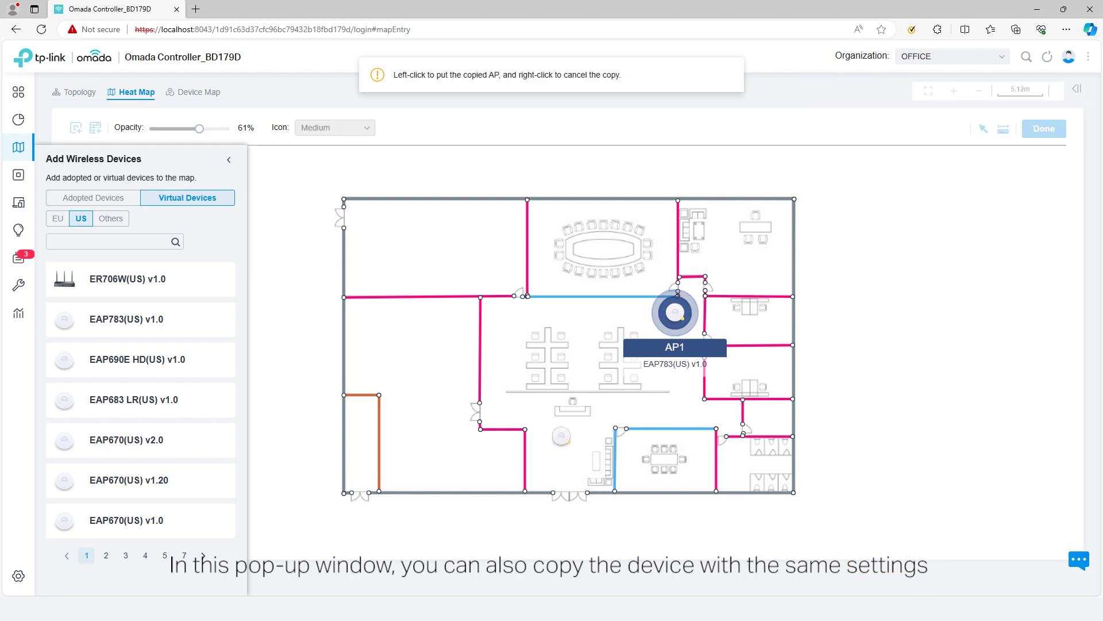
{"action": "left_click", "coordinate": [562, 435]}
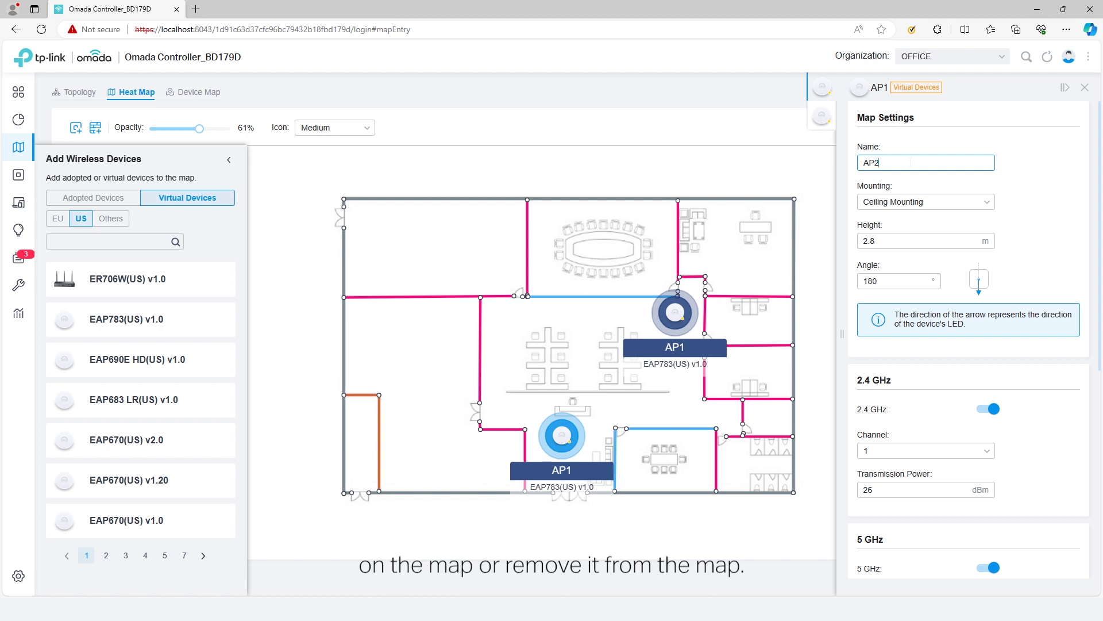
{"action": "scroll", "coordinate": [931, 386], "scroll_direction": "down", "scroll_amount": 3}
{"action": "left_click", "coordinate": [933, 278]}
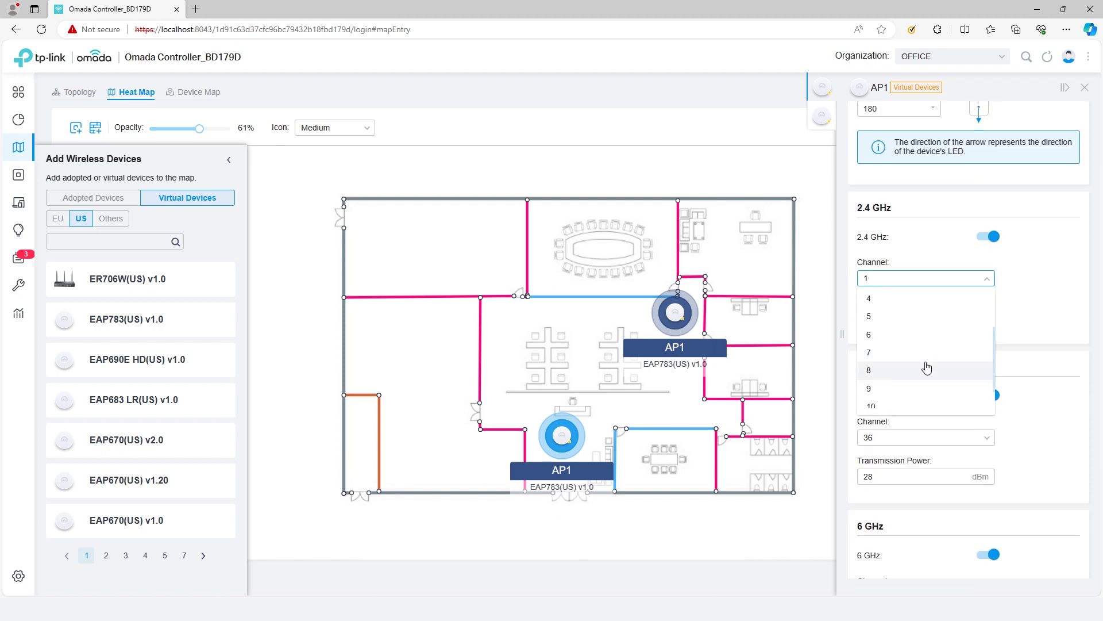
{"action": "left_click", "coordinate": [927, 334]}
{"action": "left_click", "coordinate": [927, 437]}
{"action": "left_click", "coordinate": [917, 463]}
{"action": "scroll", "coordinate": [921, 482], "scroll_direction": "down", "scroll_amount": 1}
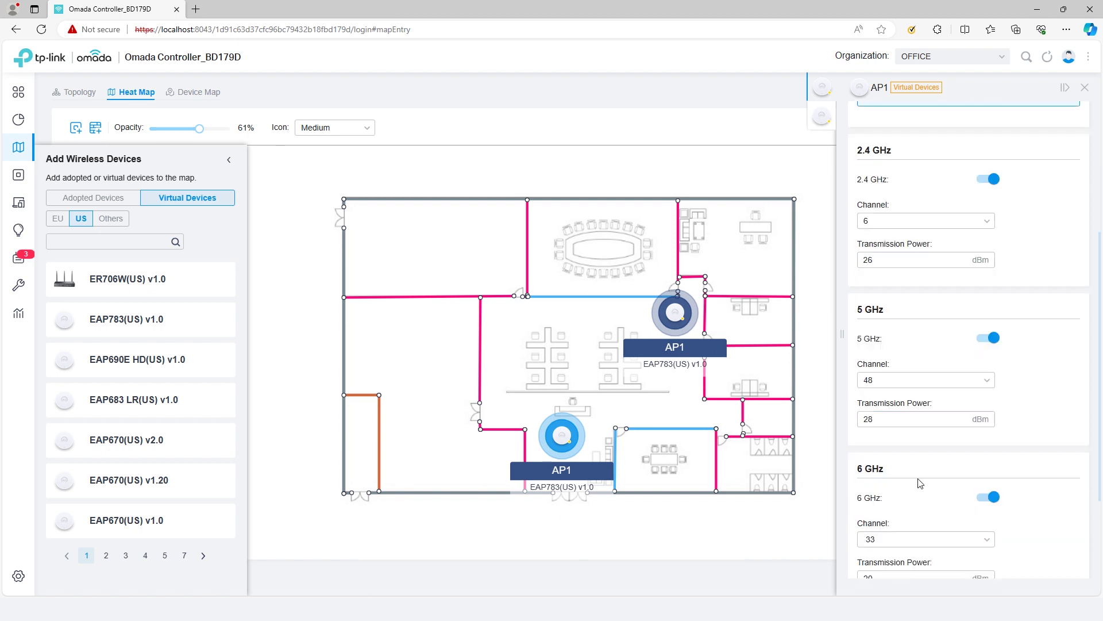
{"action": "scroll", "coordinate": [921, 483], "scroll_direction": "down", "scroll_amount": 1}
{"action": "left_click", "coordinate": [920, 483]}
{"action": "scroll", "coordinate": [915, 454], "scroll_direction": "down", "scroll_amount": 4}
{"action": "left_click", "coordinate": [922, 459]}
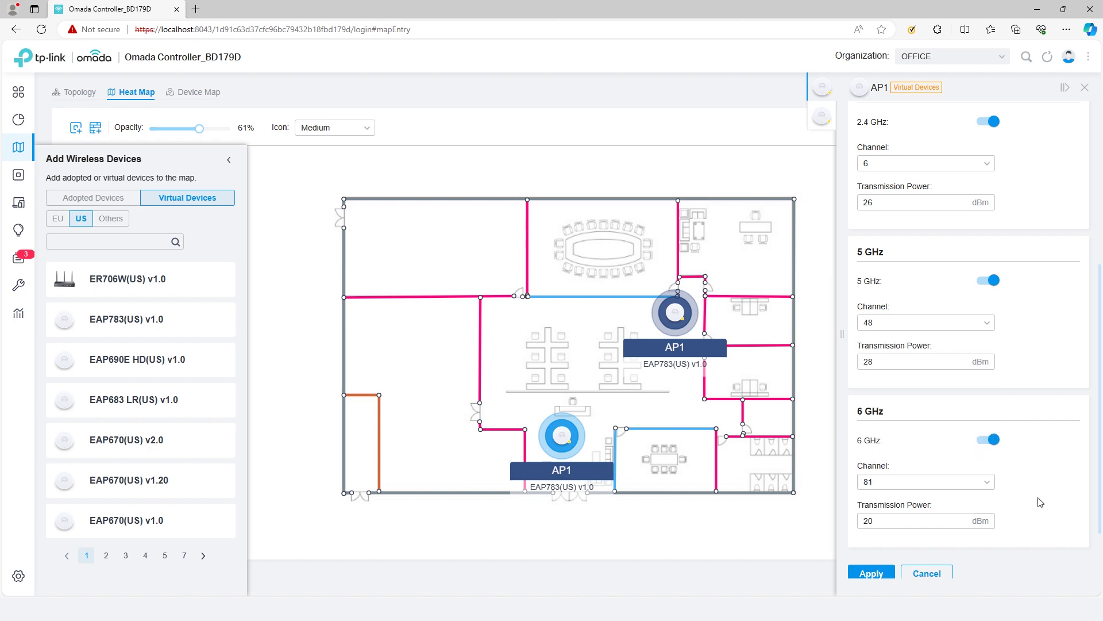
{"action": "scroll", "coordinate": [1041, 502], "scroll_direction": "down", "scroll_amount": 1}
{"action": "left_click", "coordinate": [872, 521]}
Set the device icon size to Medium and save the deployment.
{"action": "left_click", "coordinate": [357, 128]}
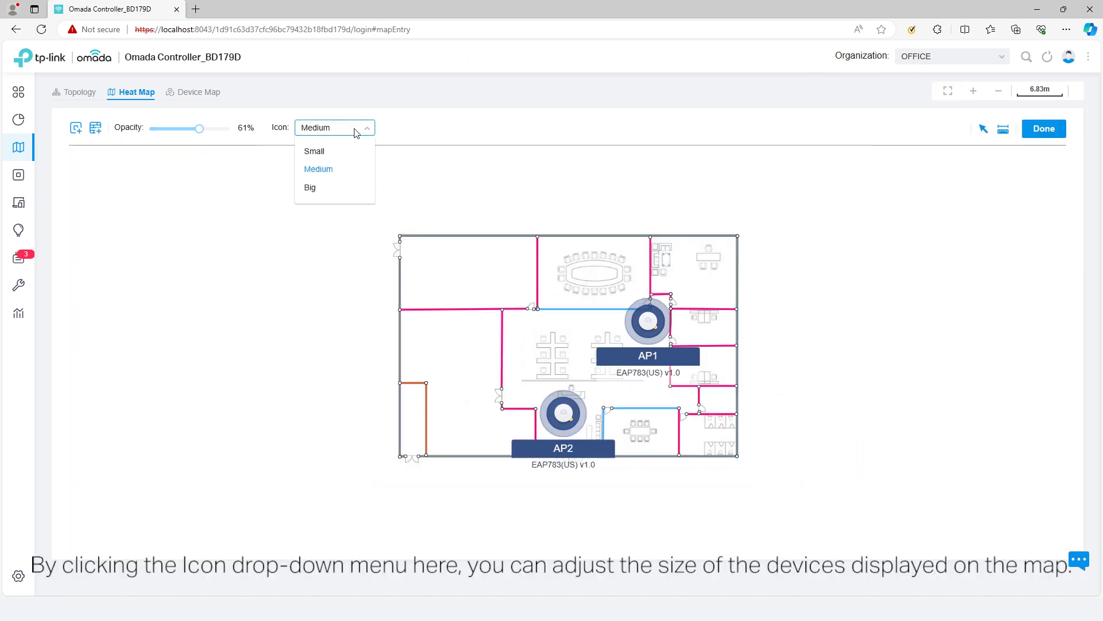
{"action": "left_click", "coordinate": [352, 154]}
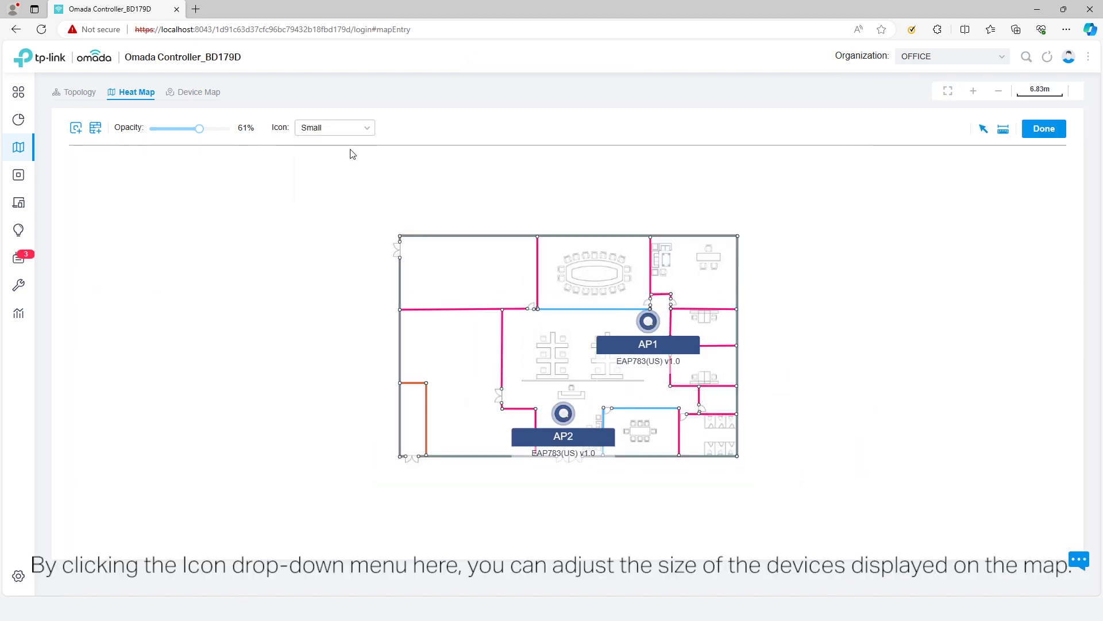
{"action": "left_click", "coordinate": [365, 131]}
{"action": "left_click", "coordinate": [345, 169]}
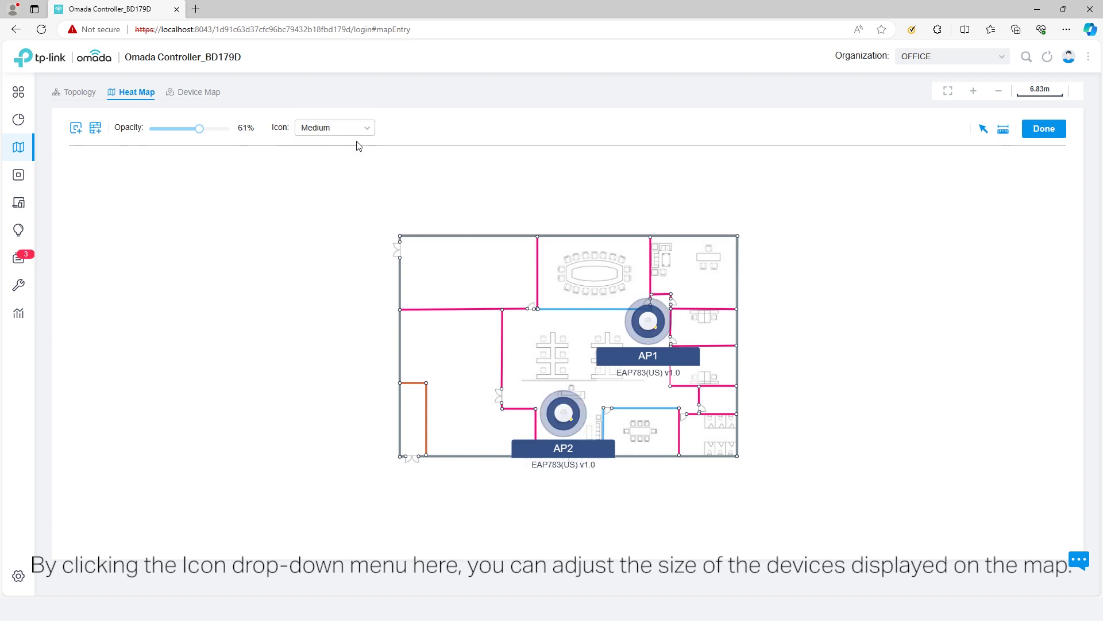
{"action": "left_click", "coordinate": [356, 130]}
{"action": "left_click", "coordinate": [324, 194]}
{"action": "left_click", "coordinate": [363, 130]}
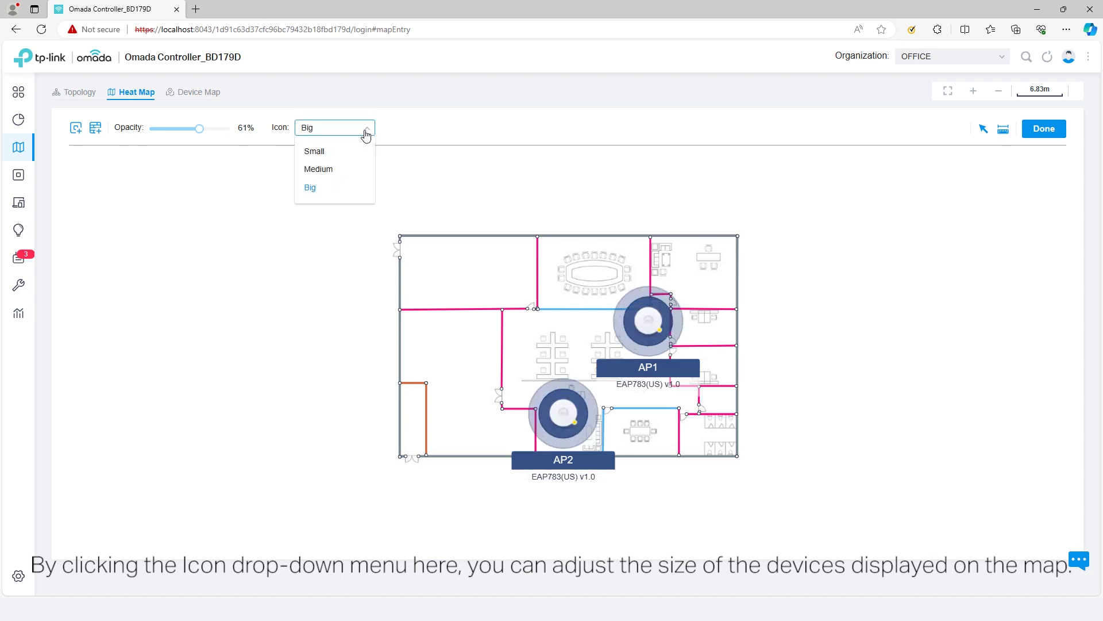
{"action": "left_click", "coordinate": [357, 169]}
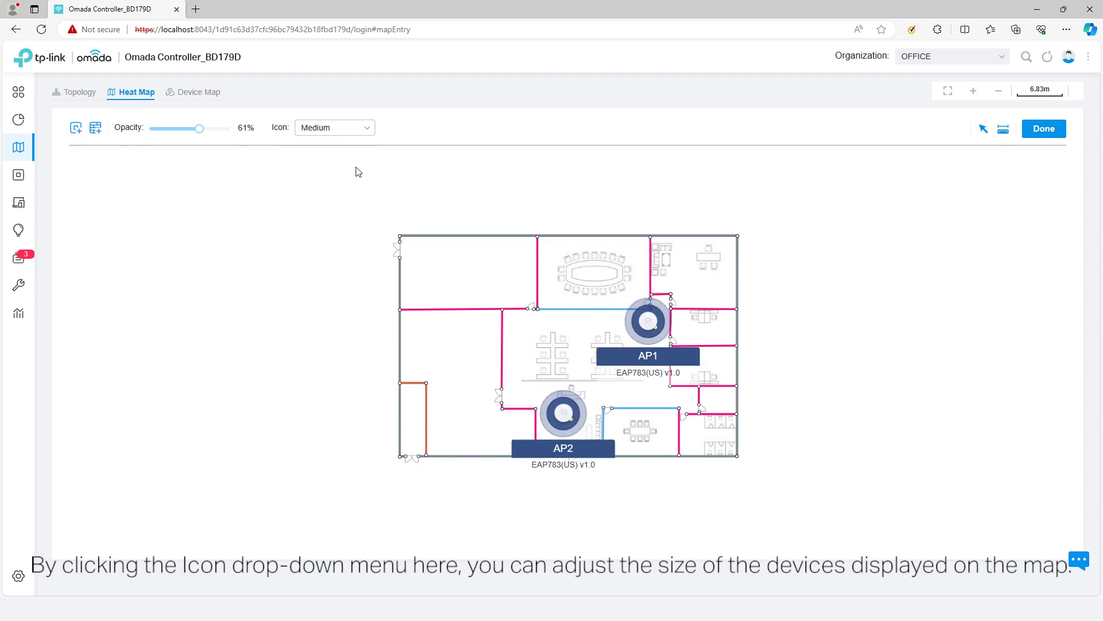
{"action": "left_click", "coordinate": [1031, 130]}
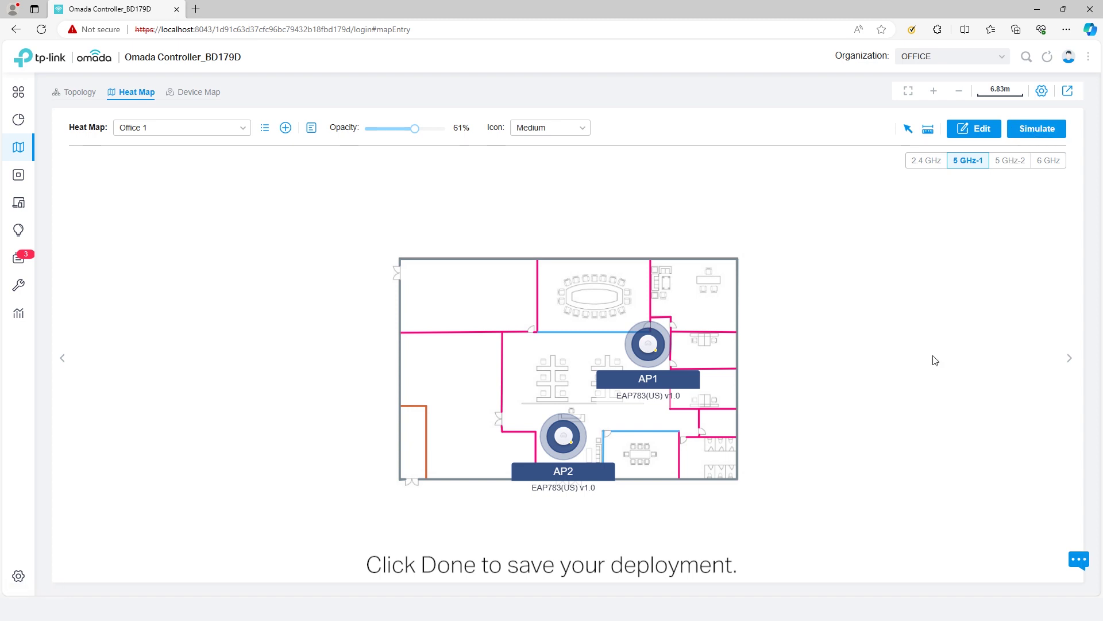
Review AP1 and AP2's model, mounting, height and transmit power in the Device List.
{"action": "left_click", "coordinate": [311, 127]}
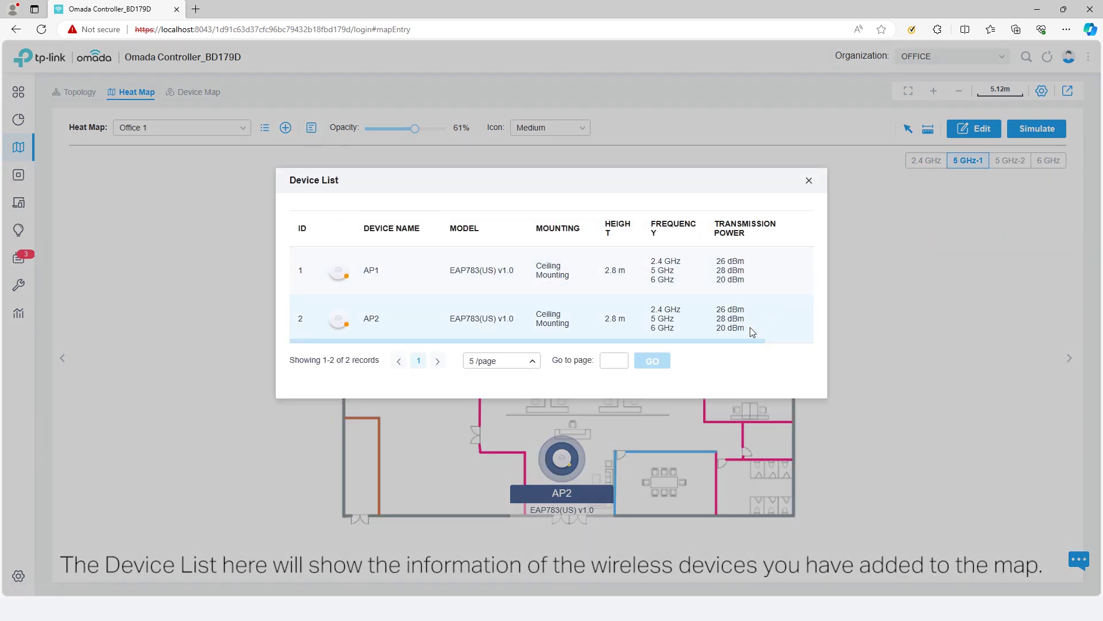
{"action": "left_click_drag", "start_coordinate": [753, 340], "coordinate": [817, 344]}
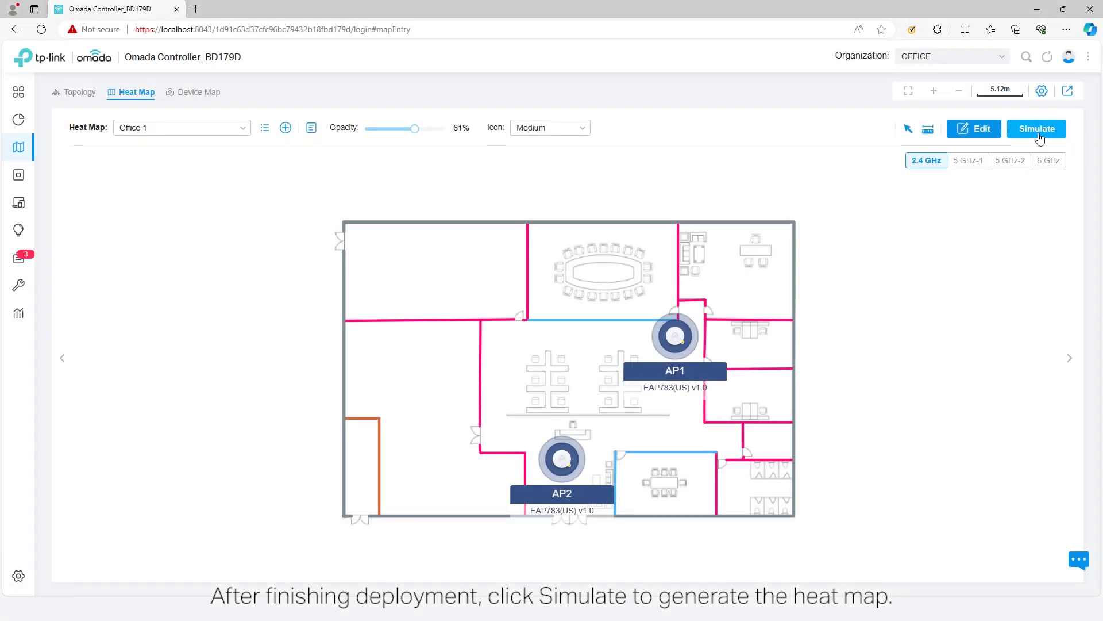
Simulate the 2.4 GHz and 5 GHz-1 heat maps and compare both bands.
{"action": "left_click", "coordinate": [1039, 135]}
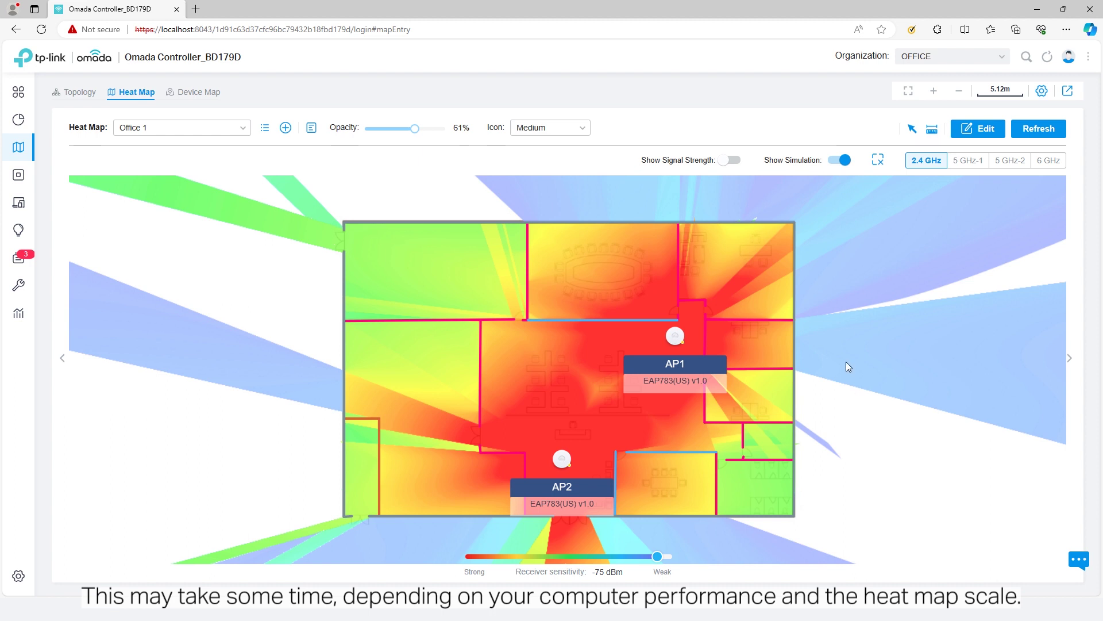
{"action": "left_click", "coordinate": [957, 163]}
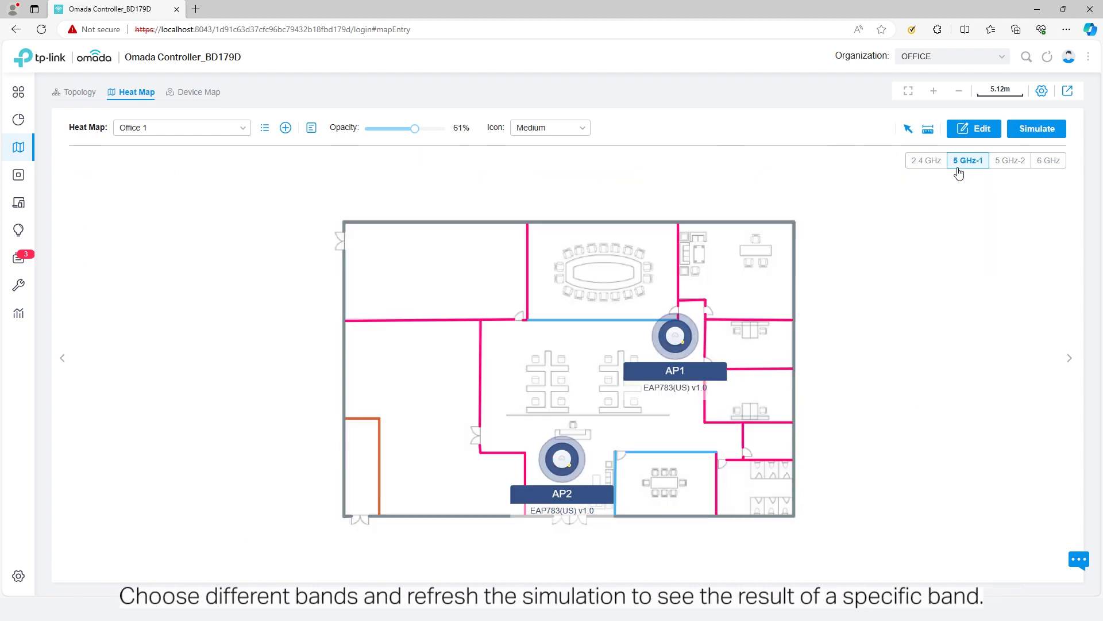
{"action": "left_click", "coordinate": [1029, 132]}
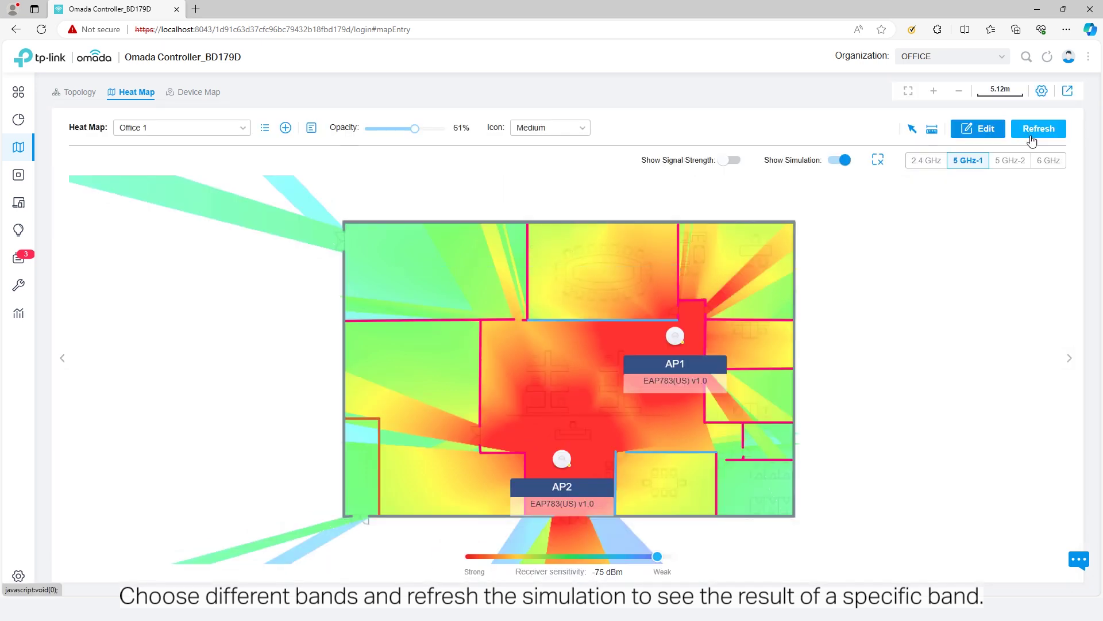
{"action": "left_click", "coordinate": [1049, 160]}
{"action": "left_click", "coordinate": [1037, 129]}
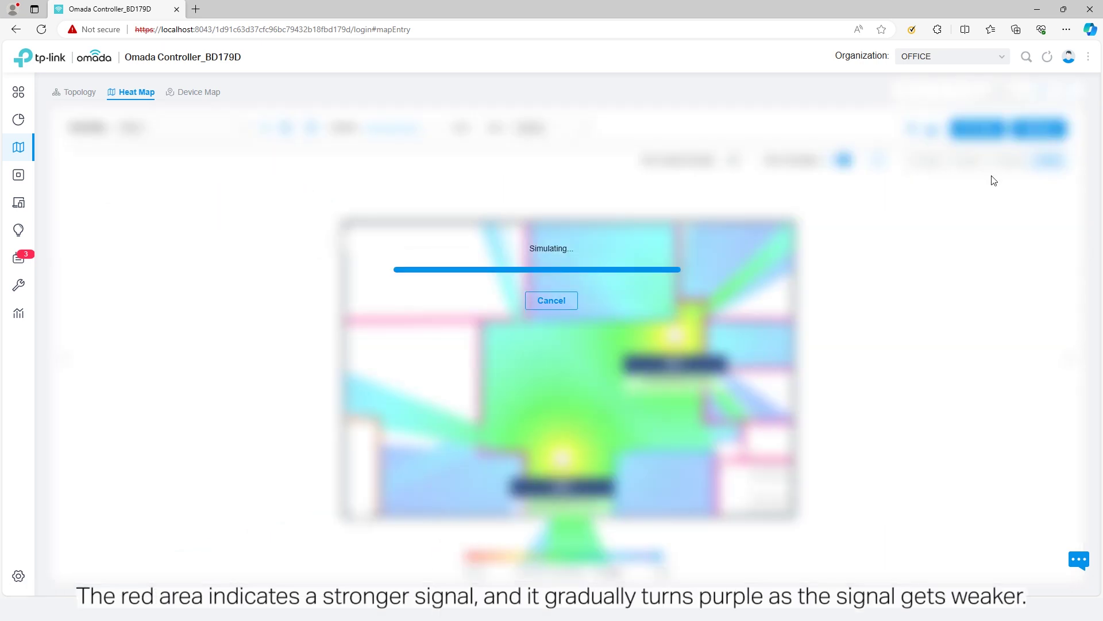
{"action": "left_click", "coordinate": [929, 167]}
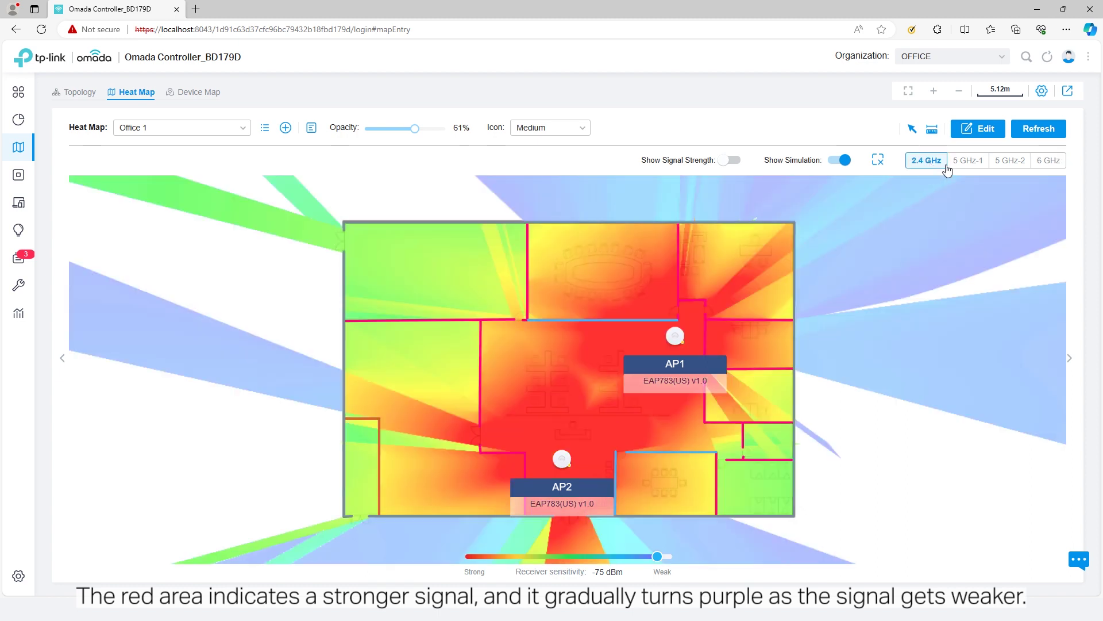
{"action": "left_click", "coordinate": [982, 166]}
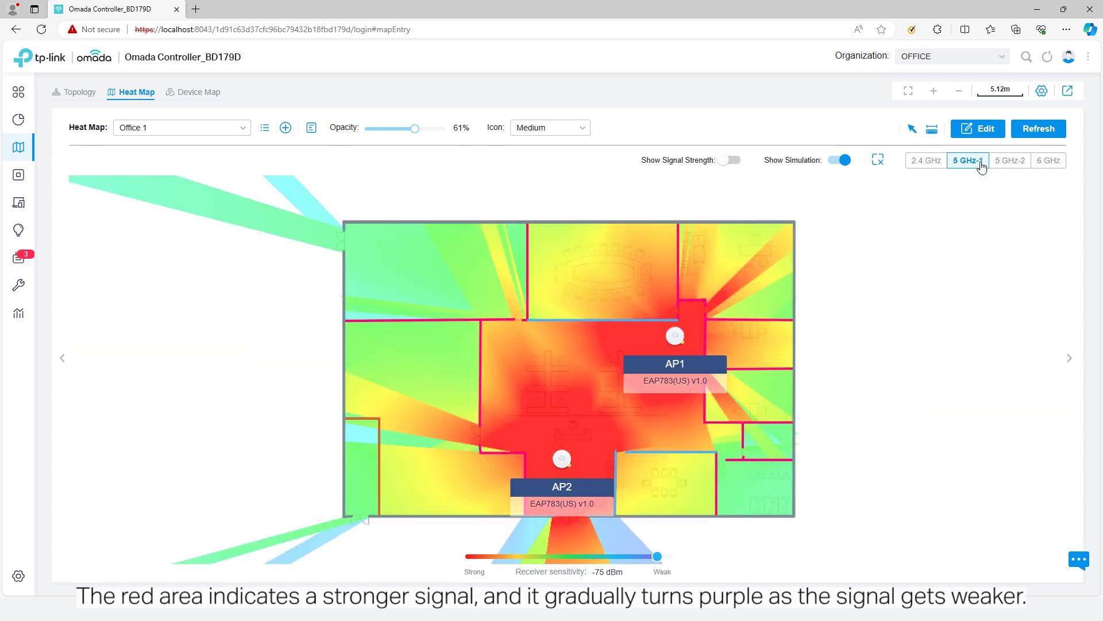
{"action": "left_click", "coordinate": [926, 161]}
Toggle the signal strength readouts, then re-simulate with receiver sensitivity at -68 dBm.
{"action": "left_click", "coordinate": [731, 160]}
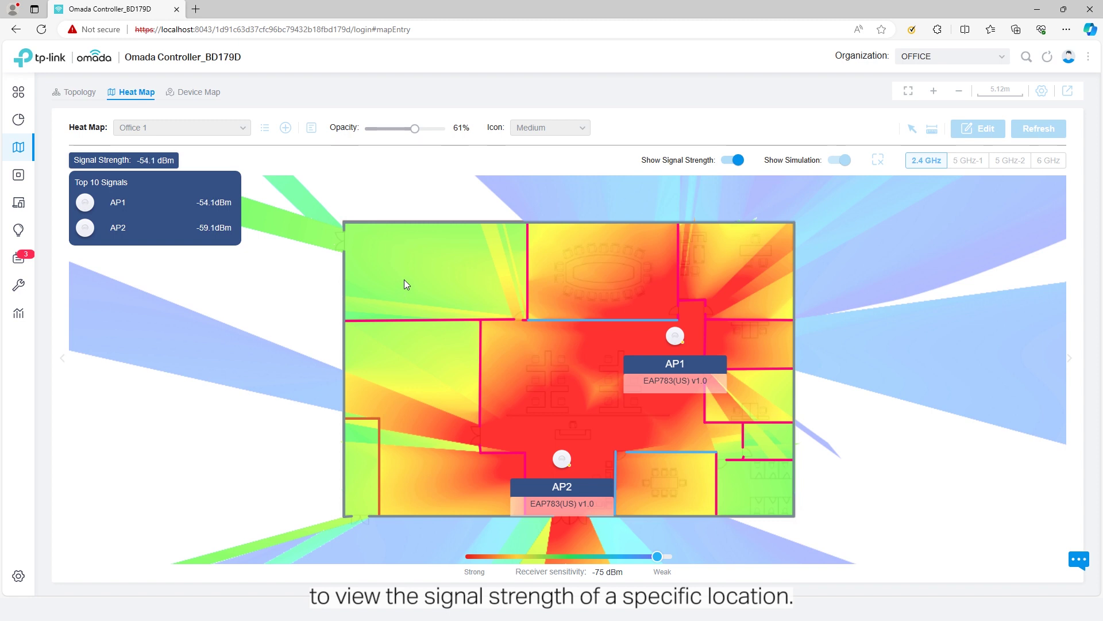
{"action": "left_click", "coordinate": [733, 160]}
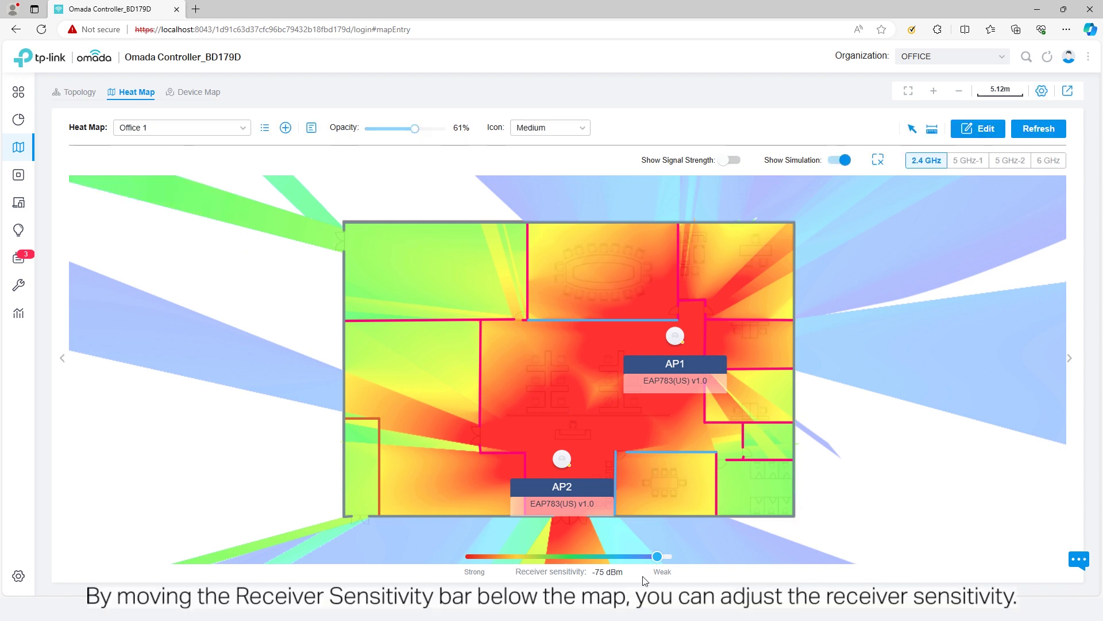
{"action": "mouse_move", "coordinate": [659, 558]}
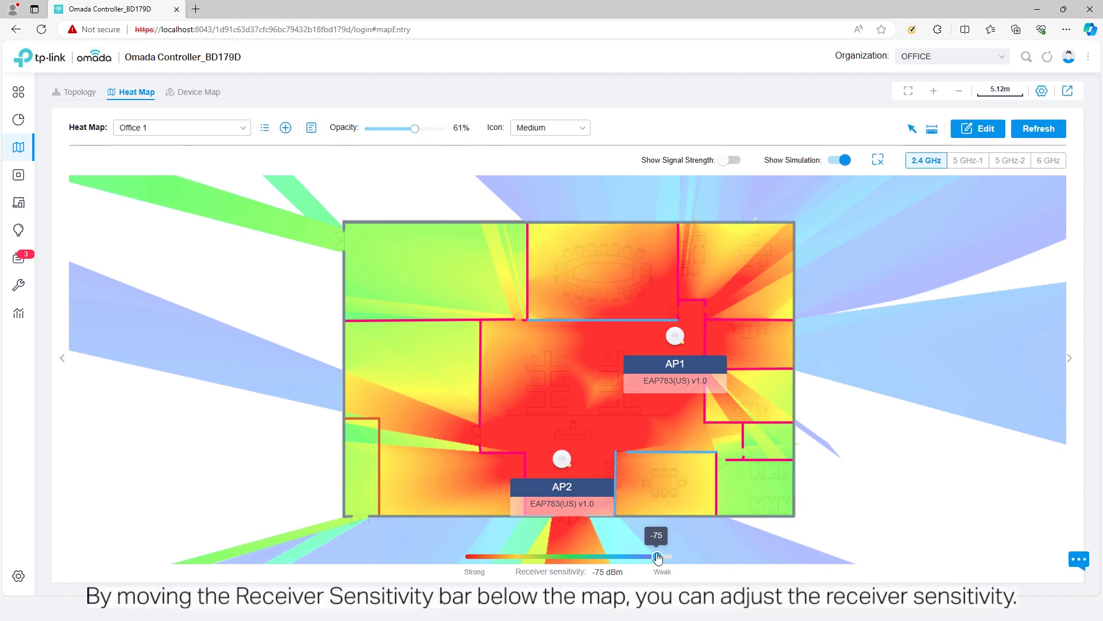
{"action": "left_click_drag", "start_coordinate": [658, 557], "coordinate": [634, 563]}
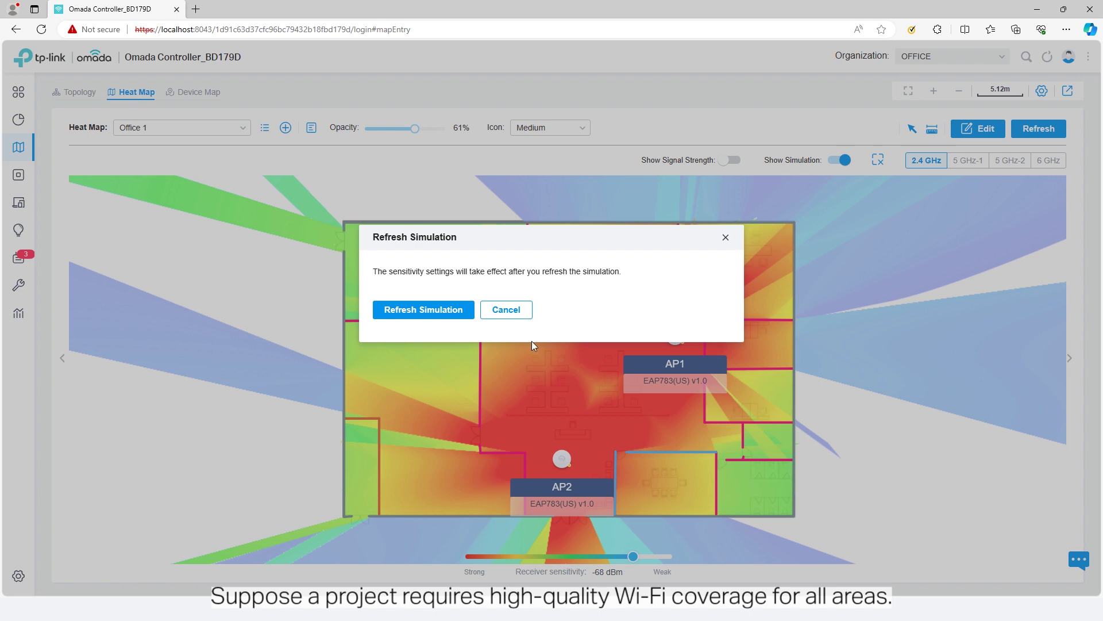
{"action": "left_click", "coordinate": [451, 313]}
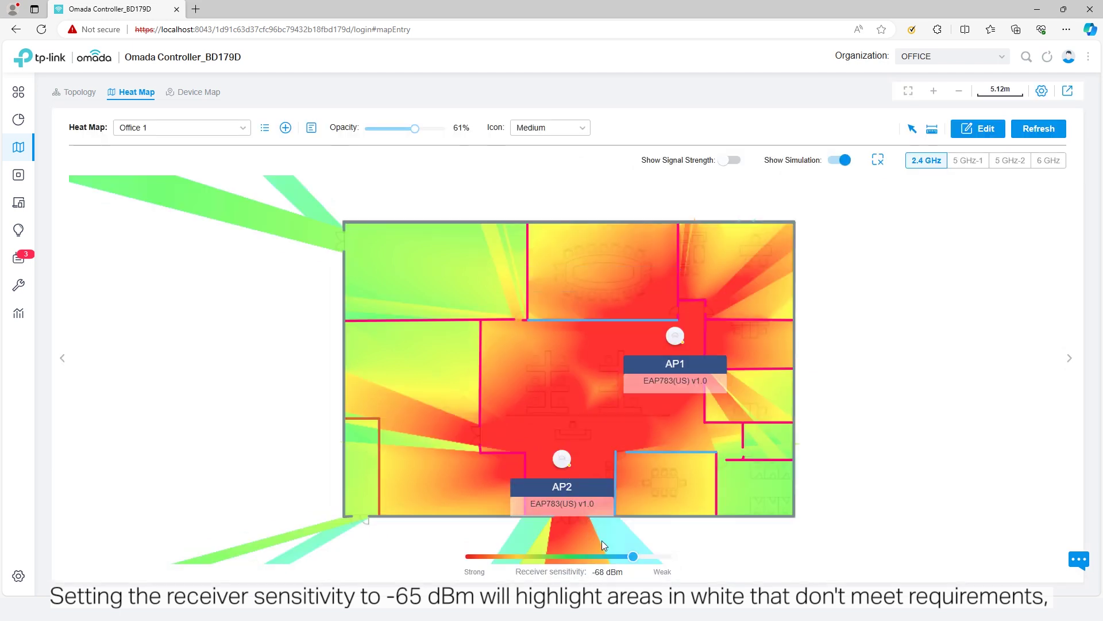
Lower receiver sensitivity to -65 dBm and refresh the 2.4 GHz simulation.
{"action": "mouse_move", "coordinate": [634, 557]}
{"action": "mouse_move", "coordinate": [633, 558]}
{"action": "left_mouse_down"}
{"action": "mouse_move", "coordinate": [606, 560]}
{"action": "mouse_move", "coordinate": [617, 552]}
{"action": "left_mouse_up"}
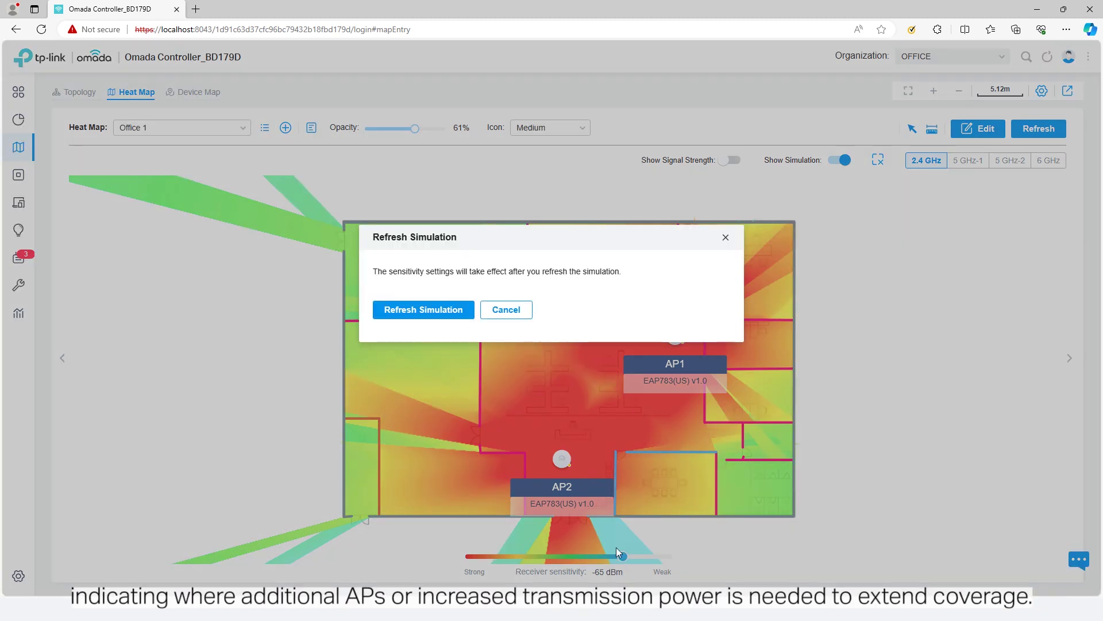
{"action": "left_click", "coordinate": [451, 320]}
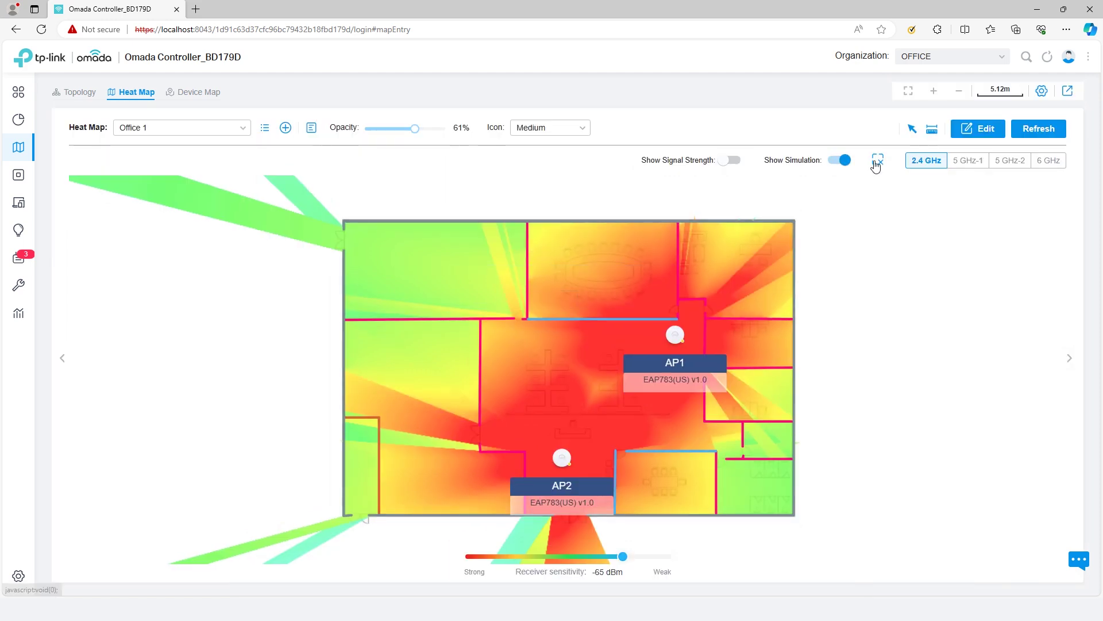
Draw a seven-corner polygon around the meeting room and open office and calculate its 571.10 m² coverage.
{"action": "left_click", "coordinate": [878, 163]}
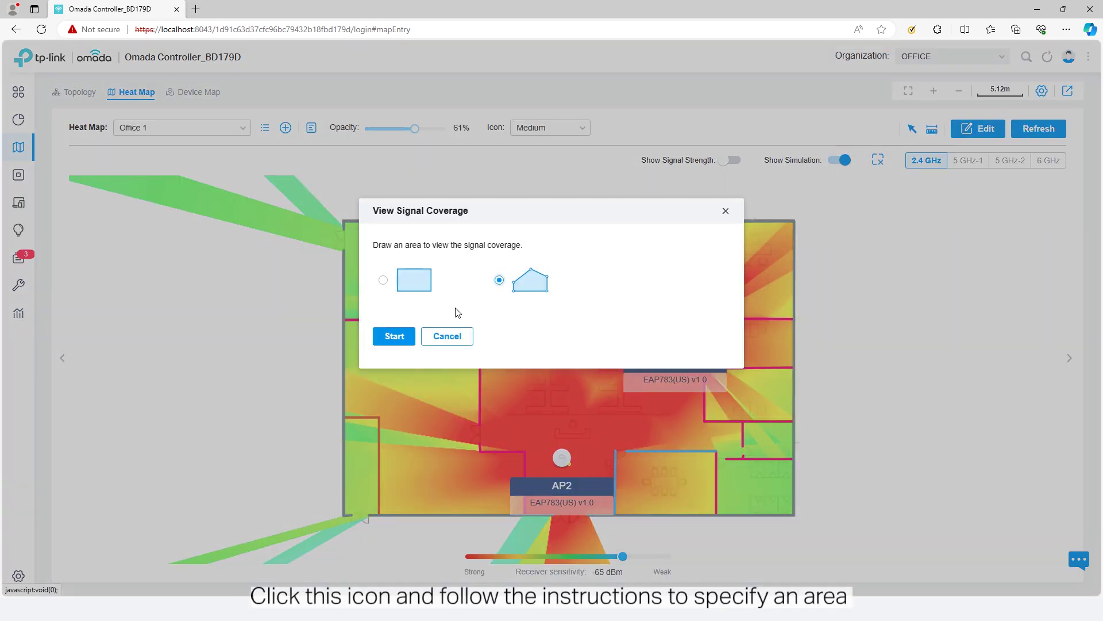
{"action": "left_click", "coordinate": [392, 338]}
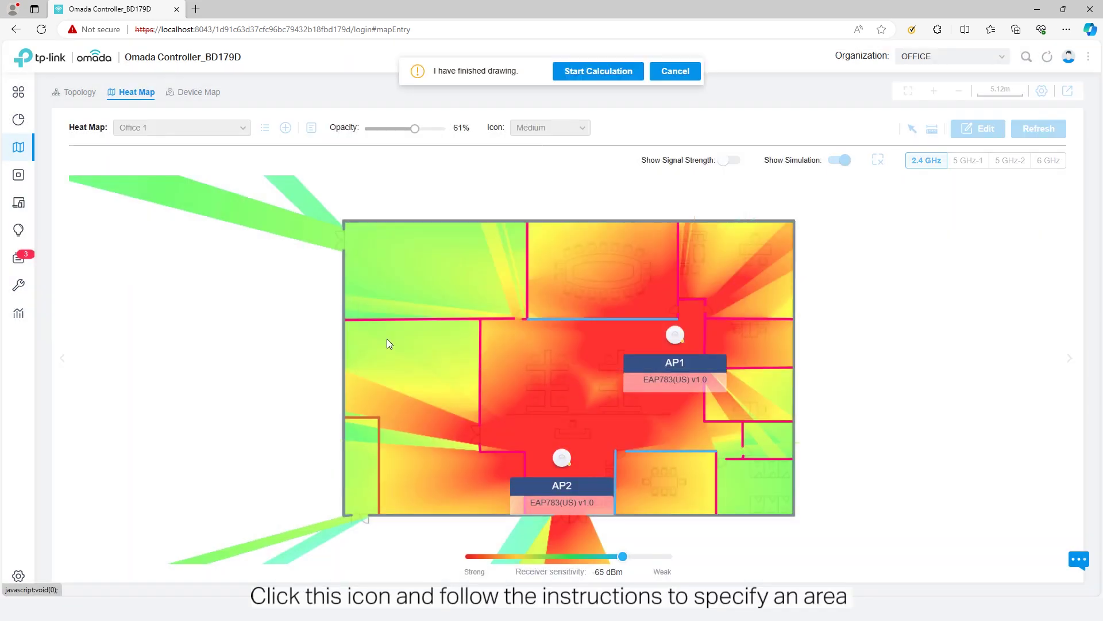
{"action": "left_click", "coordinate": [532, 224]}
{"action": "left_click", "coordinate": [528, 317]}
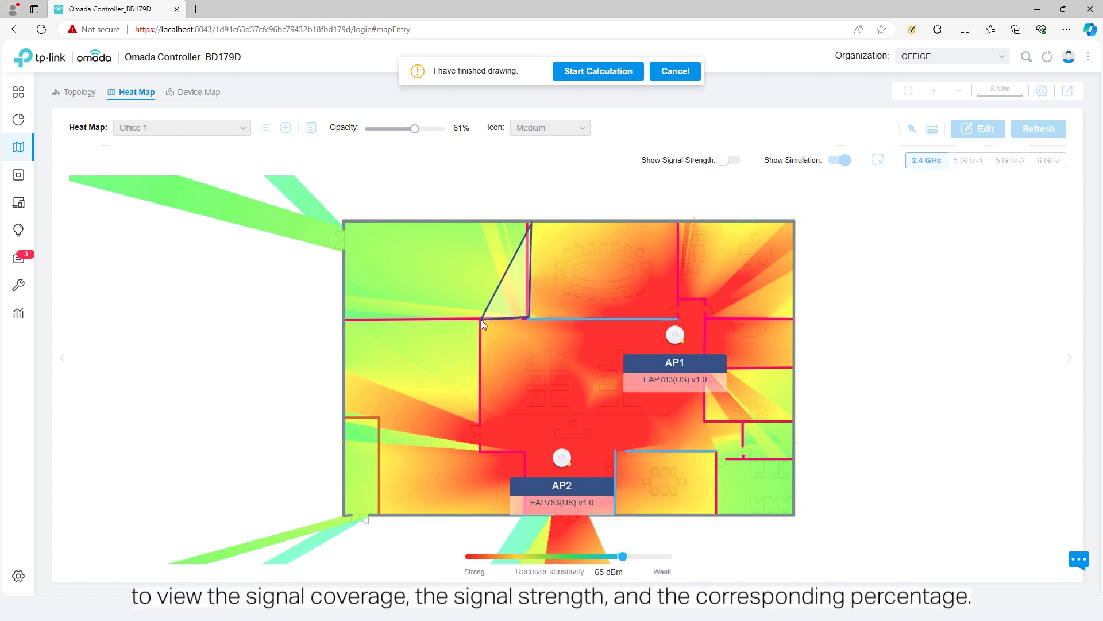
{"action": "left_click", "coordinate": [481, 320]}
{"action": "left_click", "coordinate": [480, 452]}
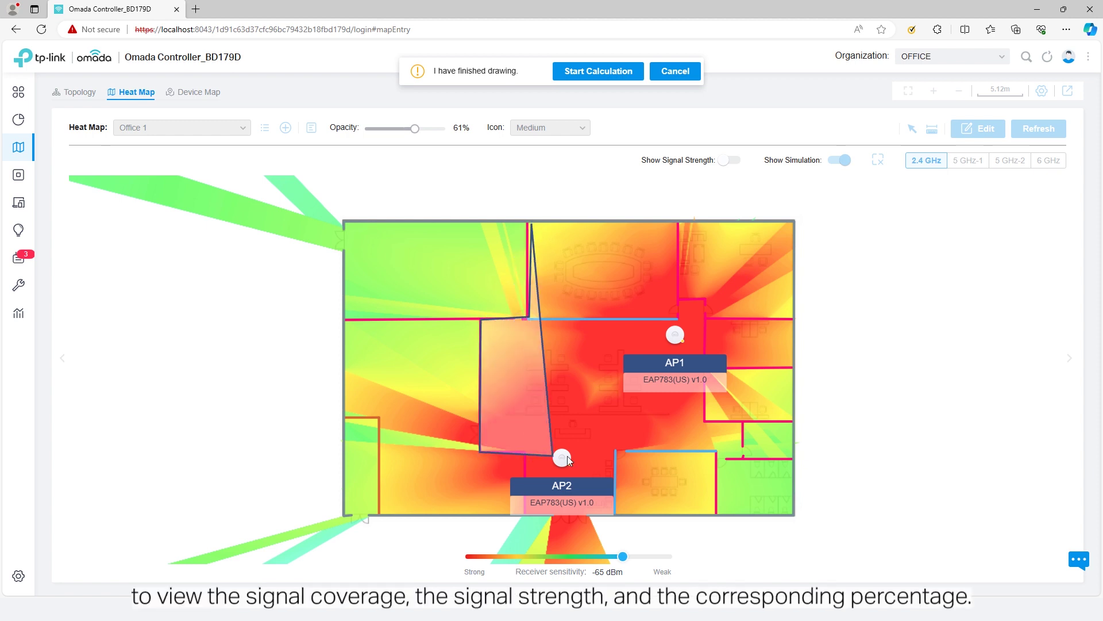
{"action": "left_click", "coordinate": [716, 450]}
{"action": "left_click", "coordinate": [702, 300]}
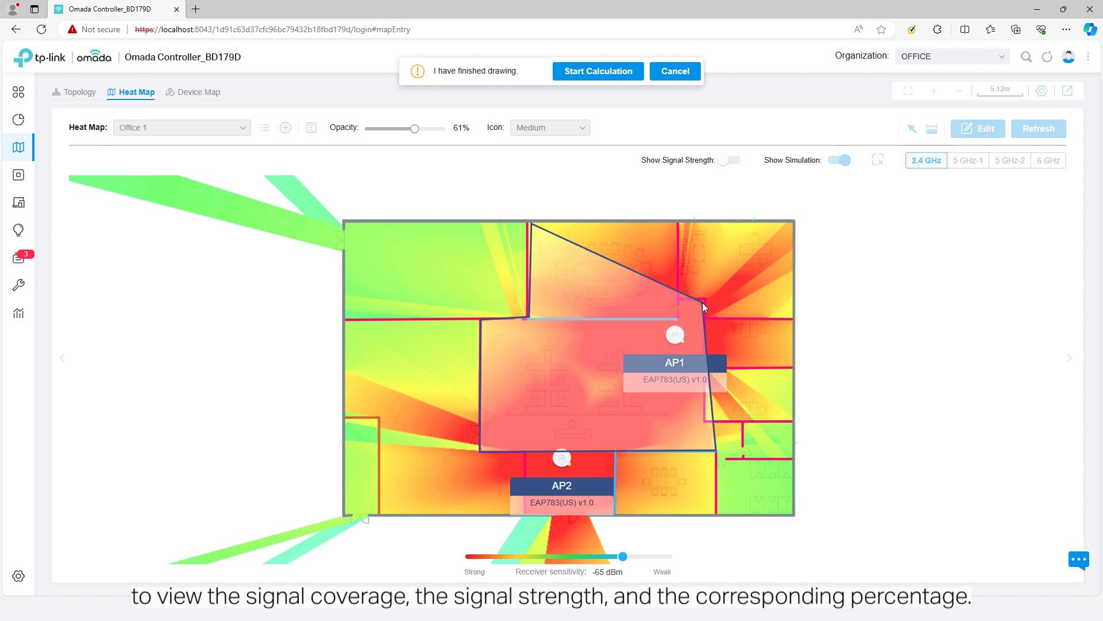
{"action": "left_click", "coordinate": [675, 223]}
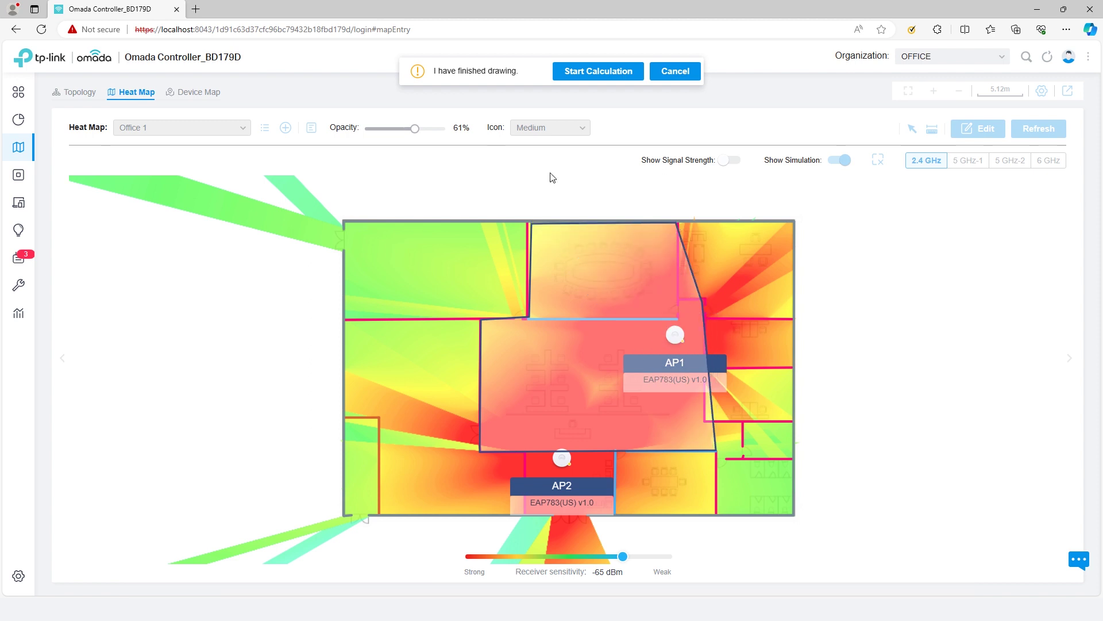
{"action": "left_click", "coordinate": [598, 71]}
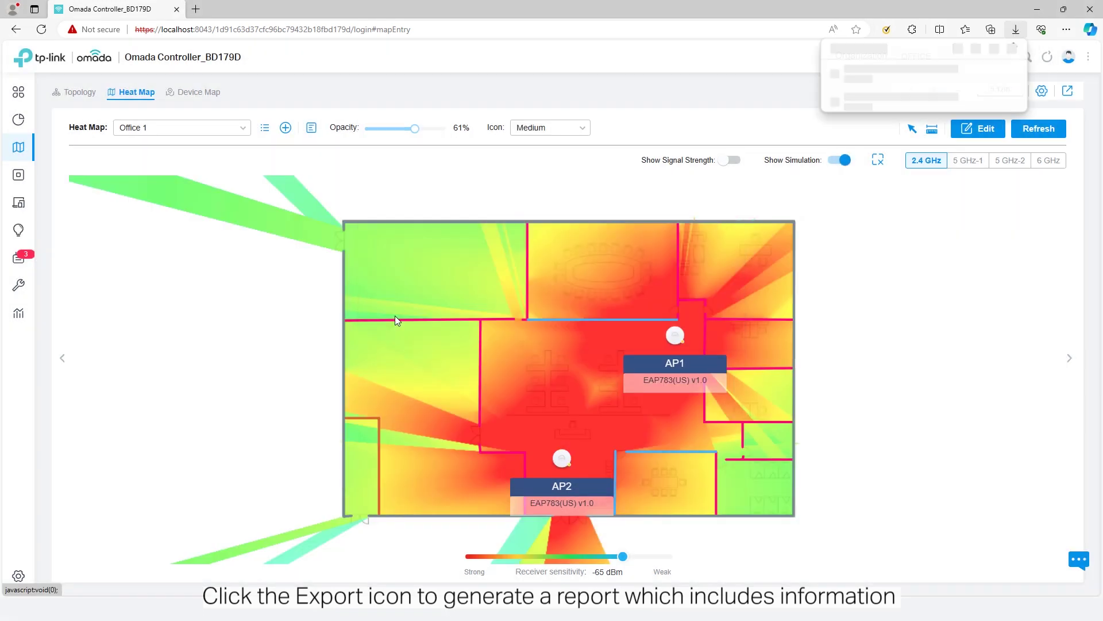
Open the exported Office 1.docx report and scroll through its per-band coverage estimates.
{"action": "left_click", "coordinate": [860, 78]}
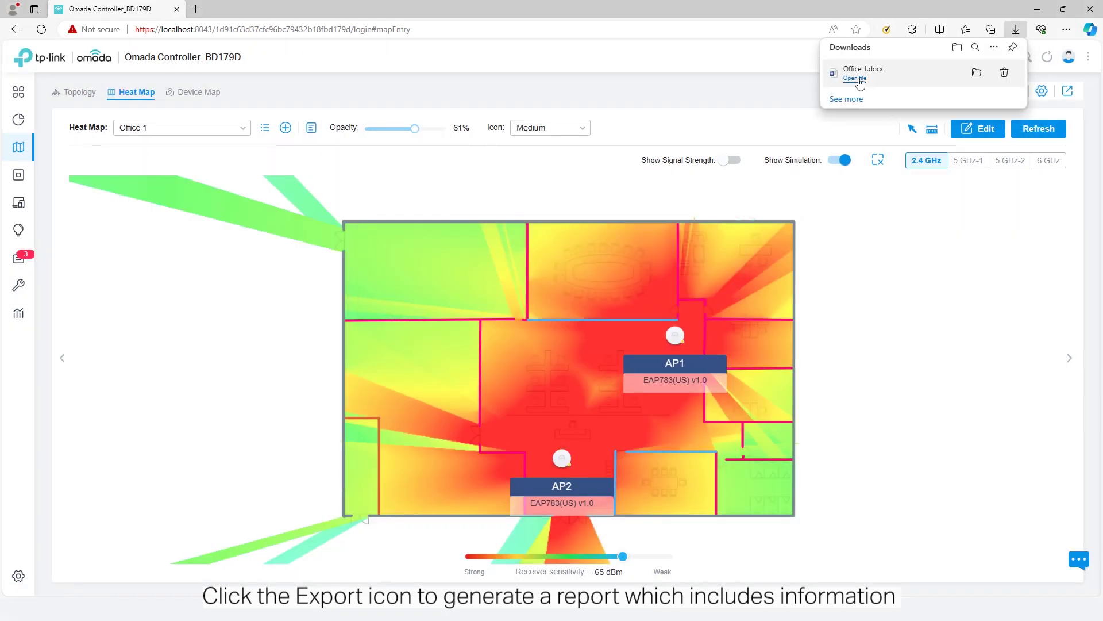
{"action": "scroll", "coordinate": [585, 314], "scroll_direction": "down", "scroll_amount": 10}
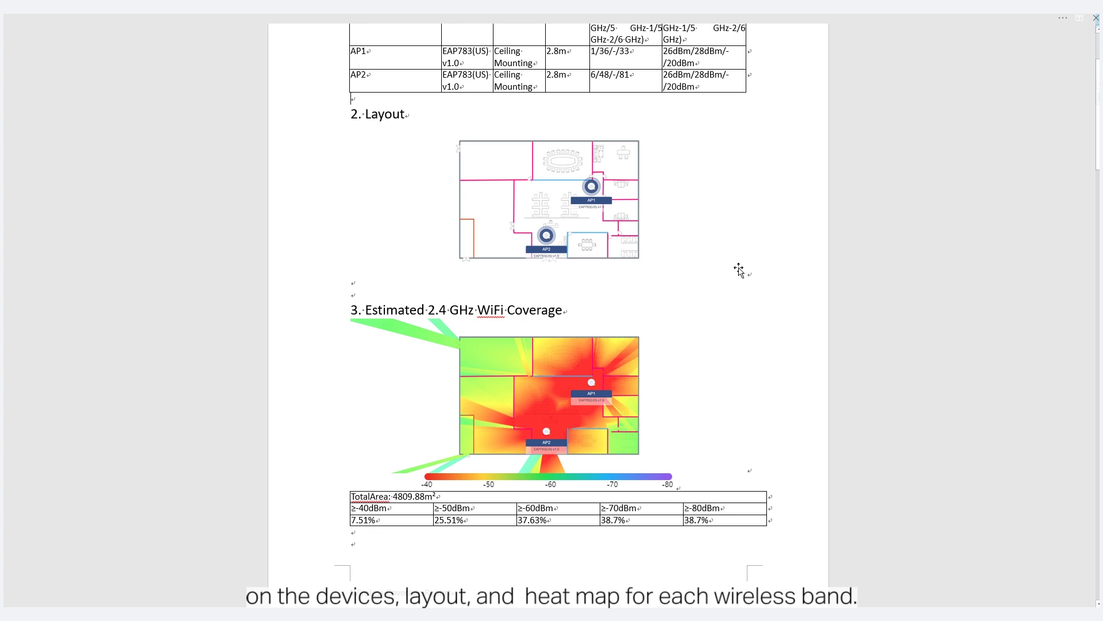
{"action": "scroll", "coordinate": [678, 322], "scroll_direction": "down", "scroll_amount": 15}
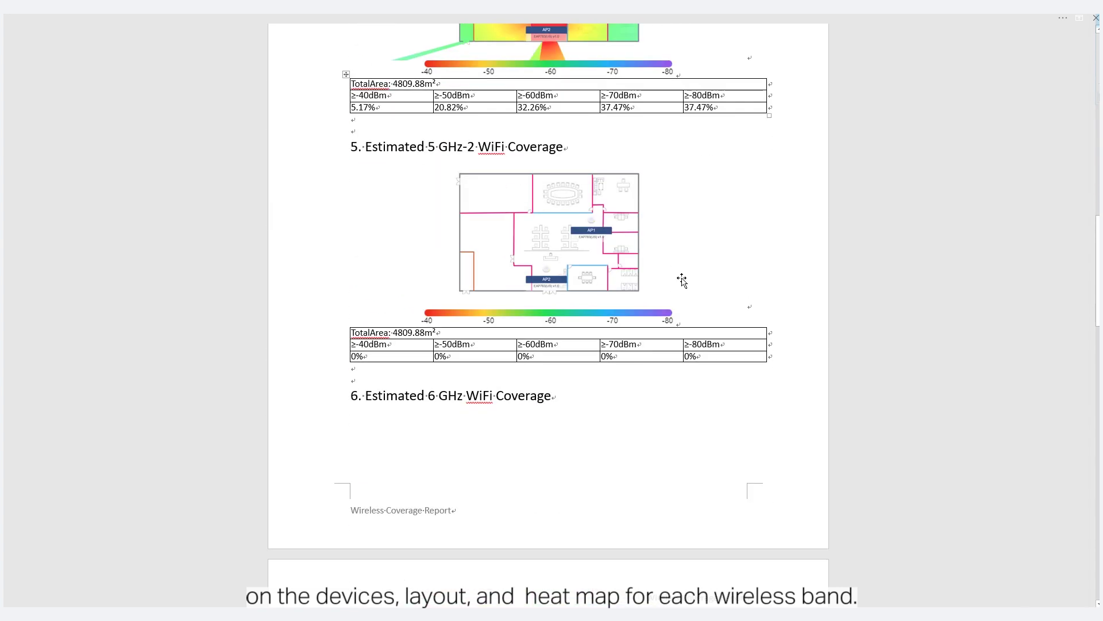